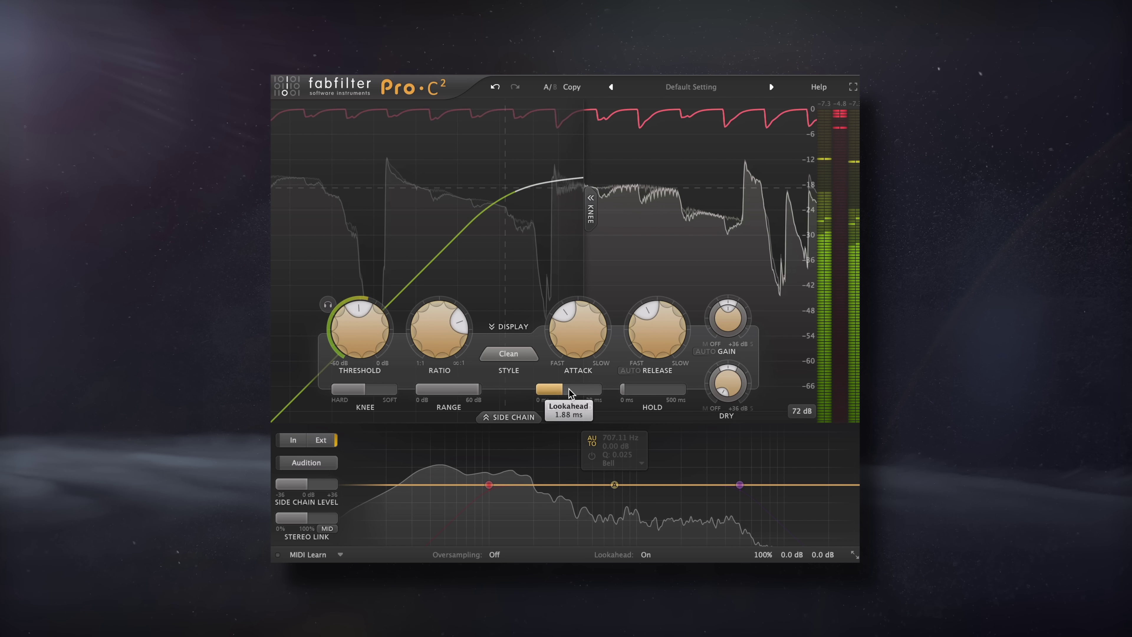
- Lower the lookahead time in the Pro-C 2 compressor
left_click_drag(569, 391, 472, 399)
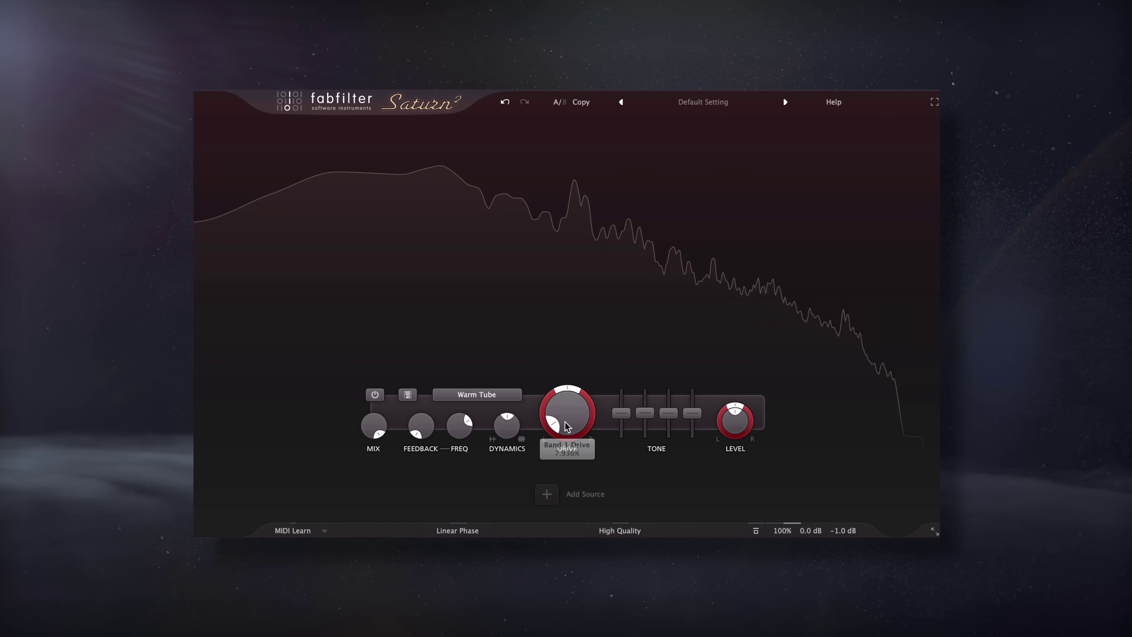
mouse_move(560, 414)
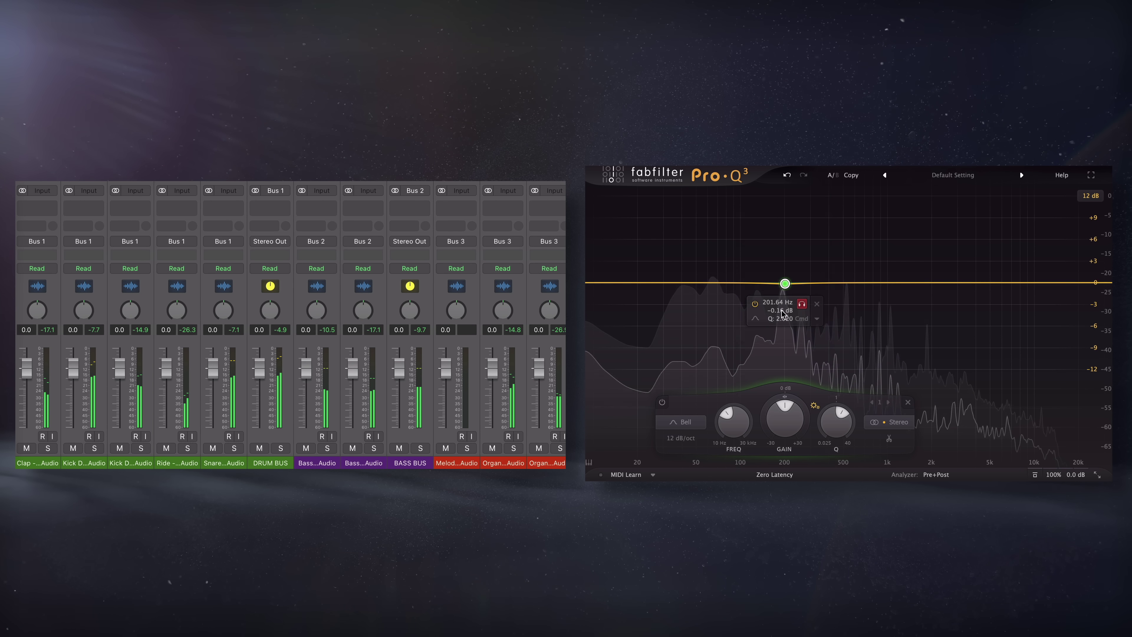
- Solo the DRUM BUS, BASS BUS, PIANO BUS and GUITAR BUS channels in the mixer
left_click(420, 448)
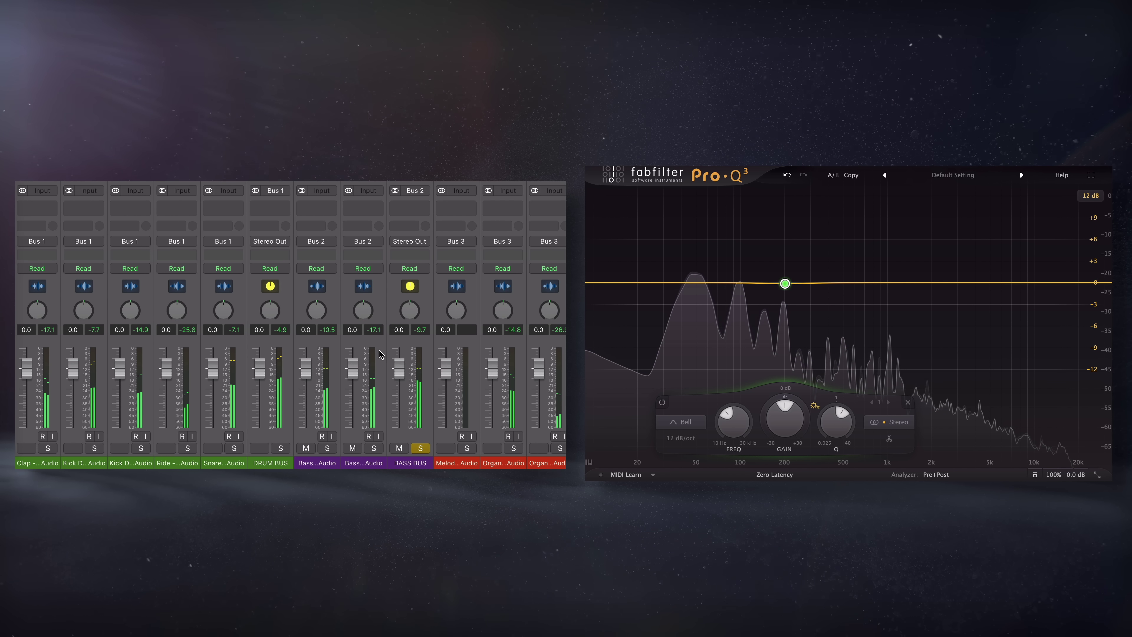
scroll(461, 438, "right", 4)
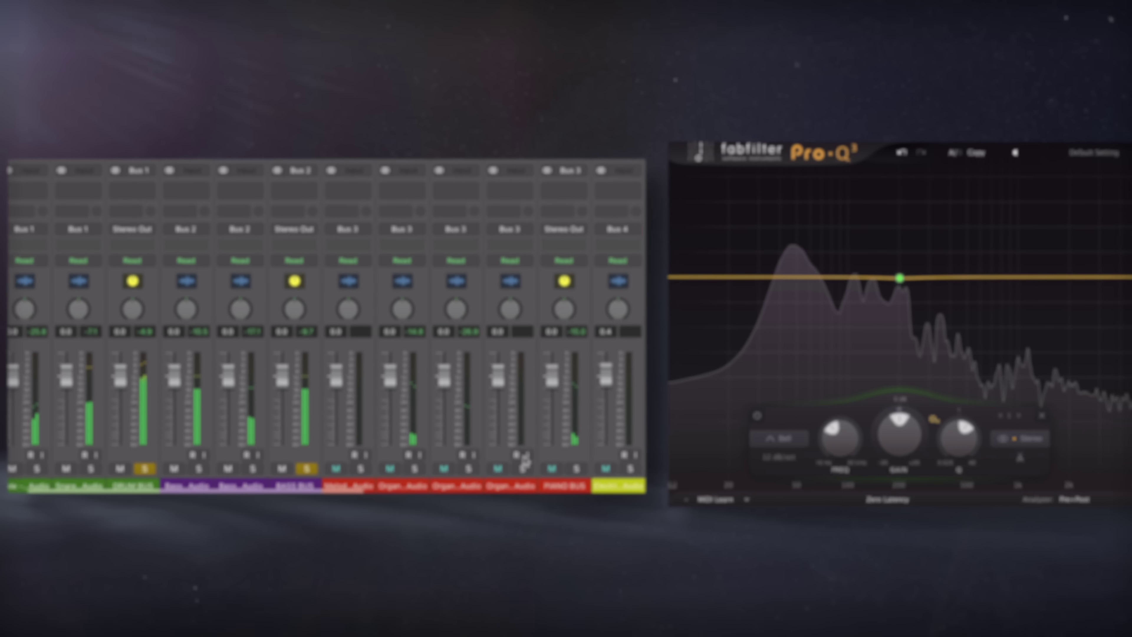
left_click(479, 448)
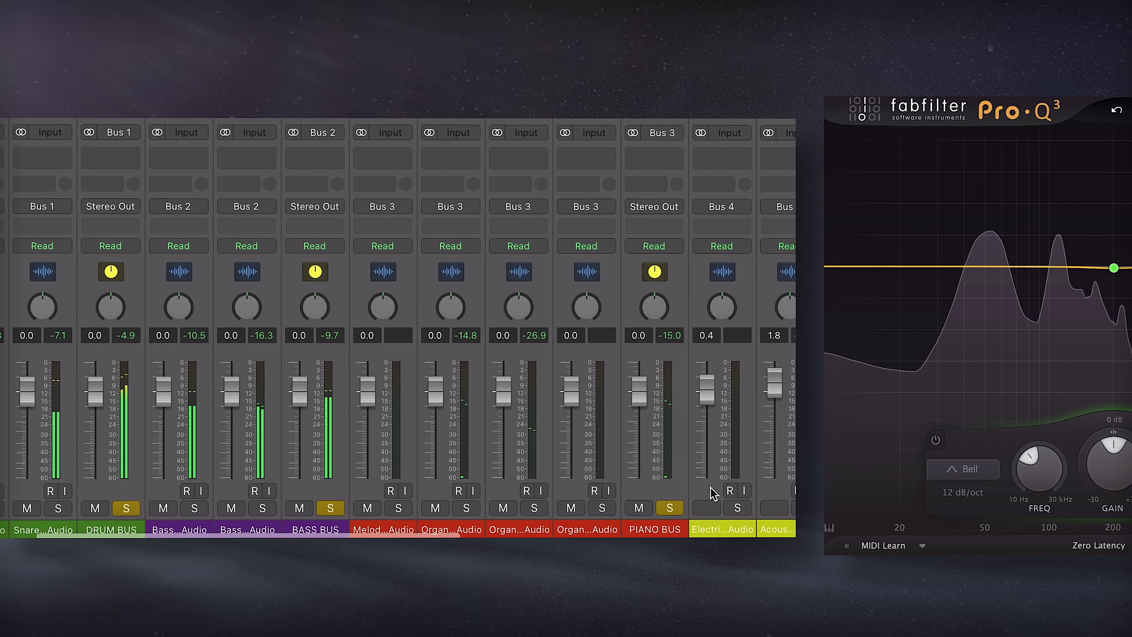
scroll(685, 439, "right", 5)
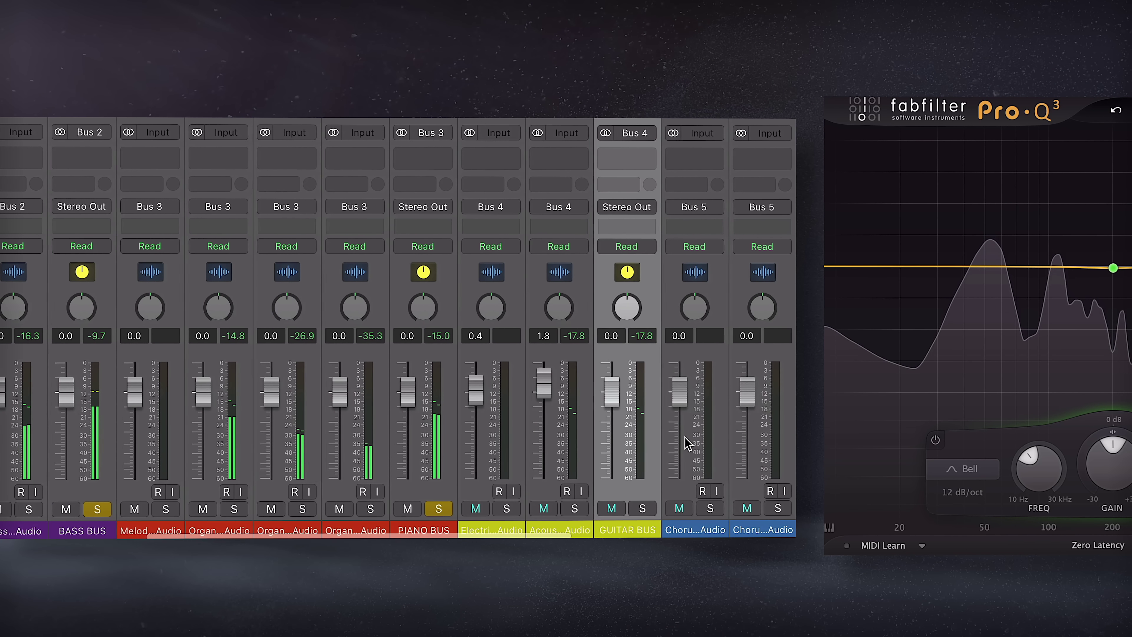
left_click(628, 508)
scroll(669, 452, "right", 5)
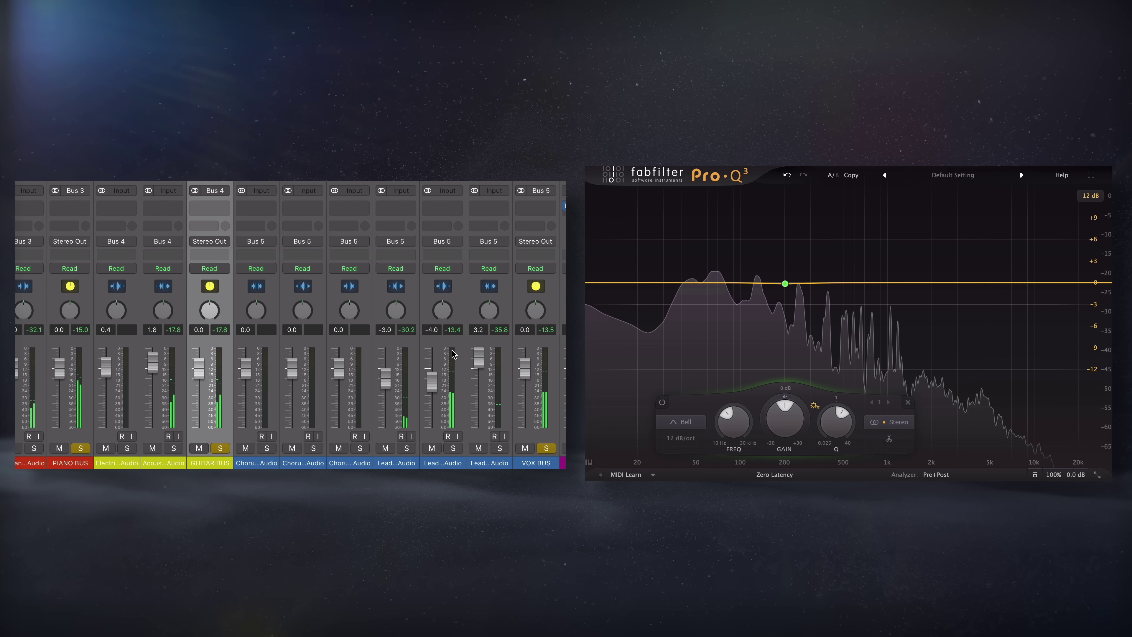
scroll(454, 354, "left", 15)
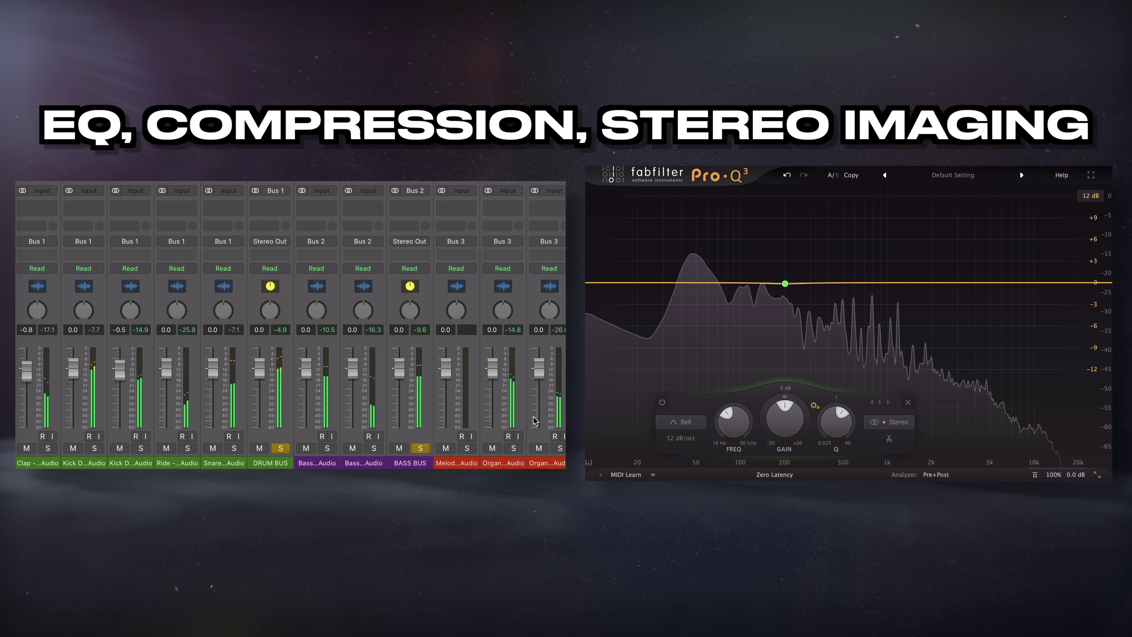
- Audition the EQ band near 200 Hz in isolation and sweep its frequency through the surrounding low mids
mouse_move(784, 284)
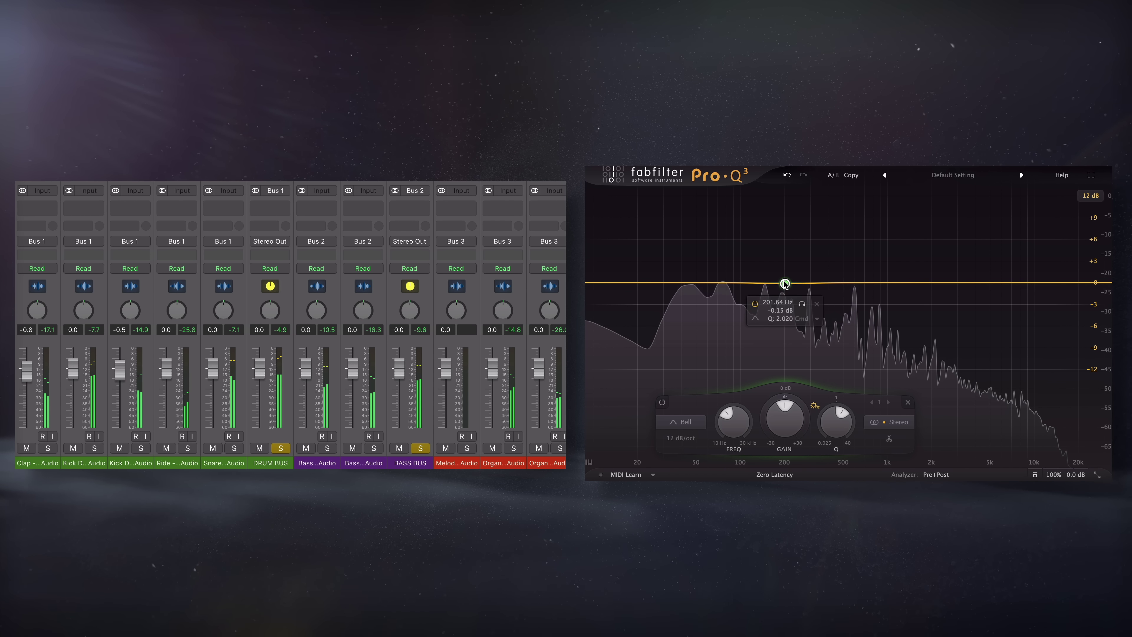
left_click_drag(803, 249, 810, 250)
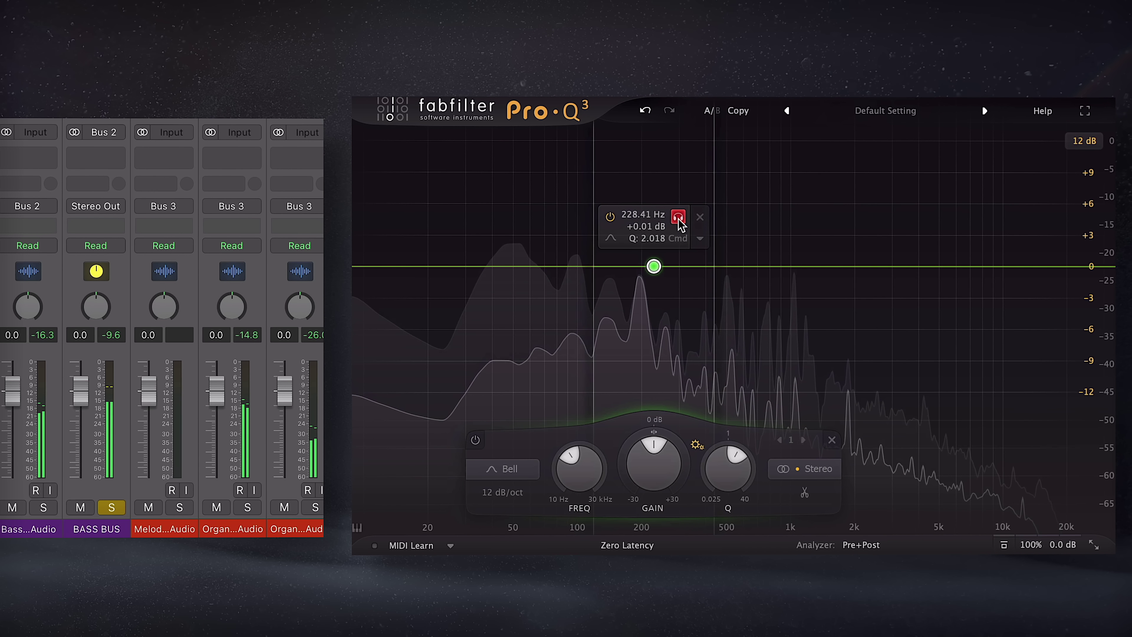
left_click_drag(680, 224, 665, 227)
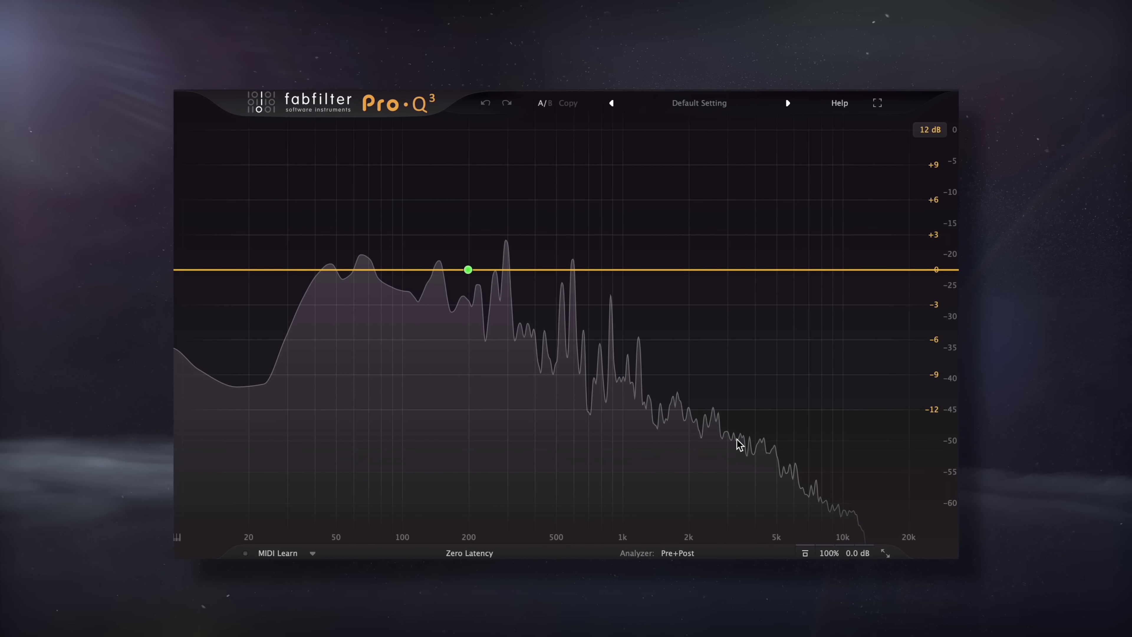
mouse_move(468, 271)
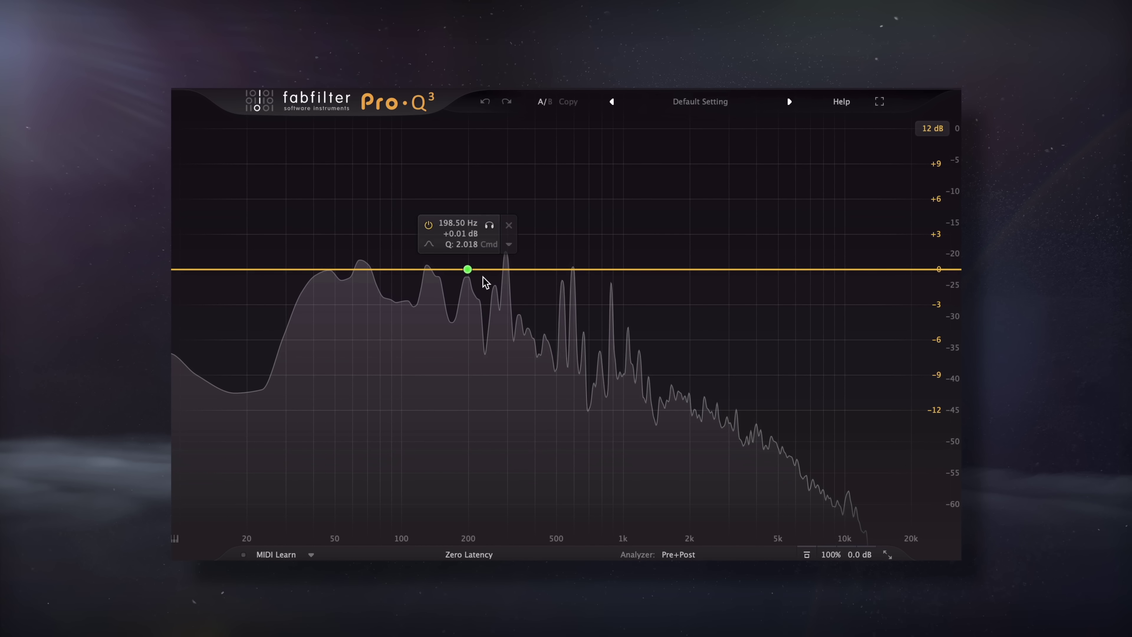
left_click(489, 224)
left_click_drag(484, 220, 490, 218)
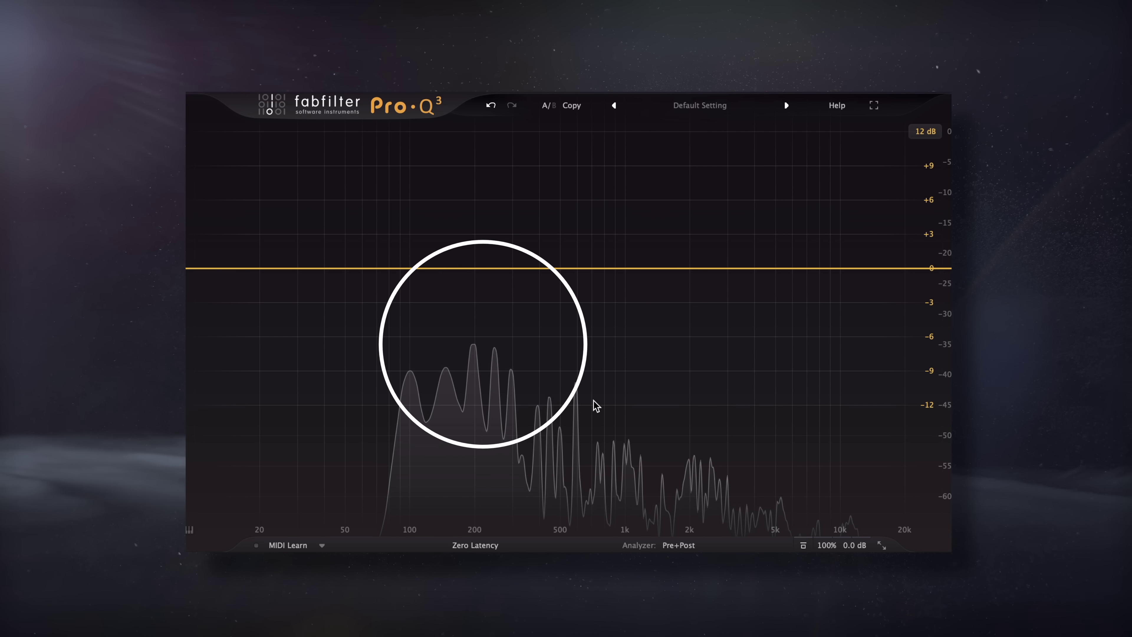
- Cut the low mids with a bell band at about 309 Hz and -0.9 dB, and make the band dynamic
left_click_drag(508, 268, 535, 308)
left_click(524, 305)
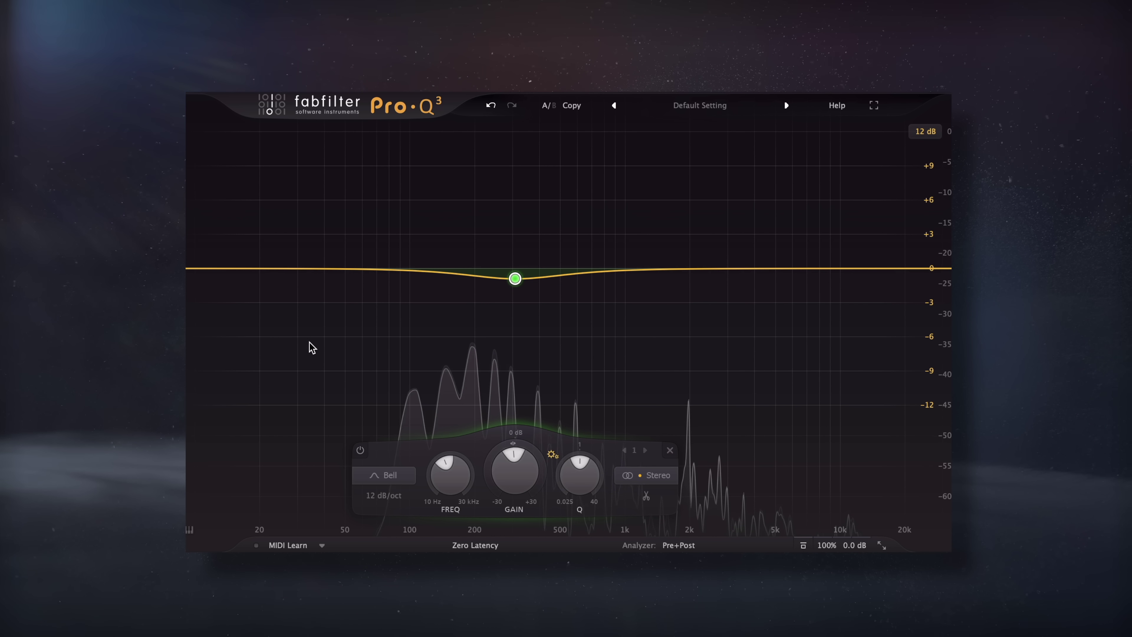
right_click(515, 278)
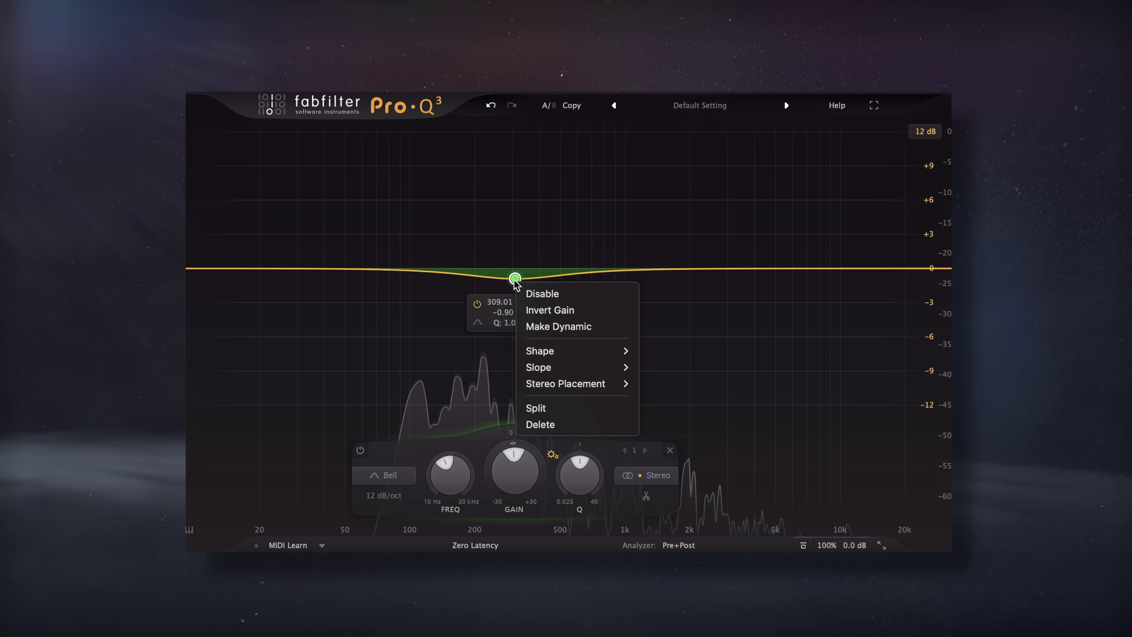
left_click(585, 333)
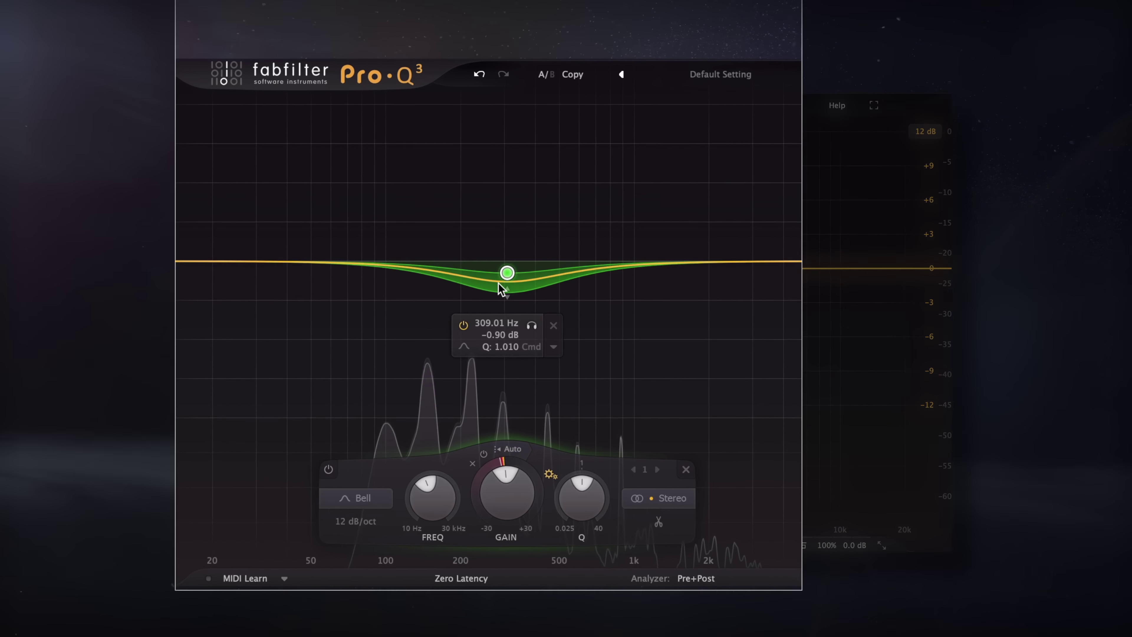
- Shift the dynamic low-mid band to about 296 Hz near 0 dB, disable its automatic threshold and deepen its dynamic cut
left_click_drag(506, 272, 488, 285)
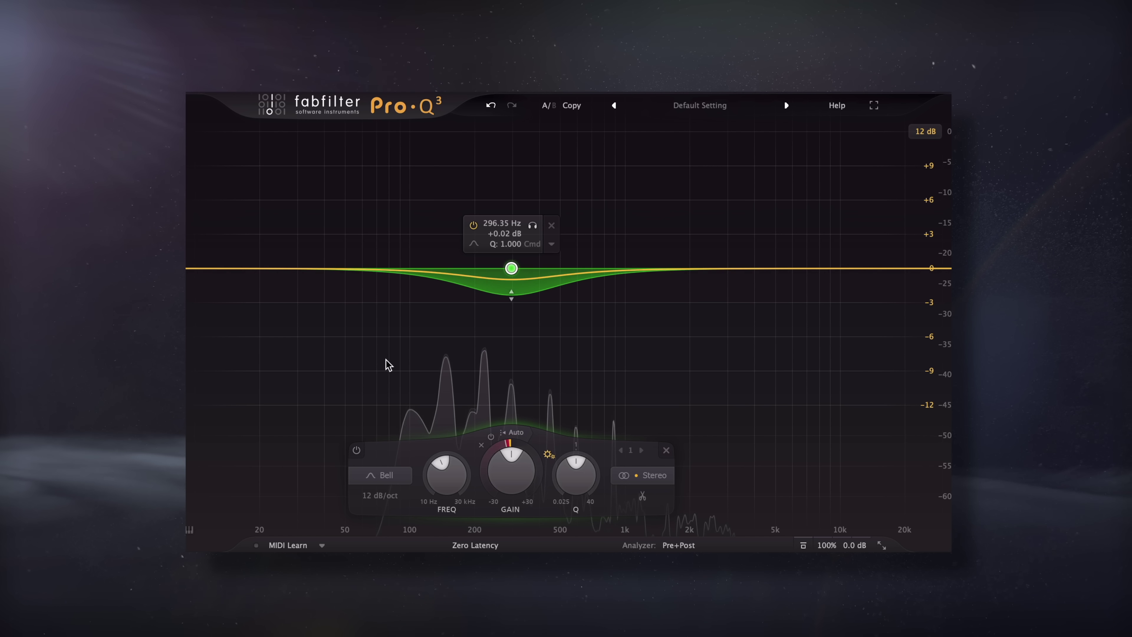
left_click(514, 433)
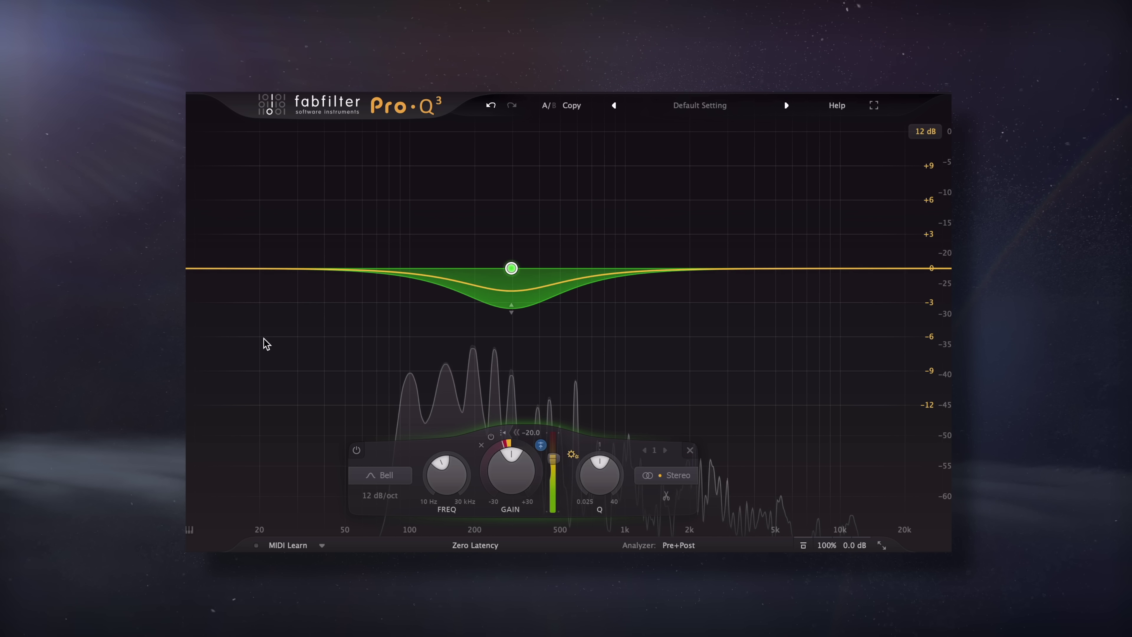
mouse_move(514, 272)
left_mouse_down()
mouse_move(501, 272)
mouse_move(516, 276)
left_mouse_up()
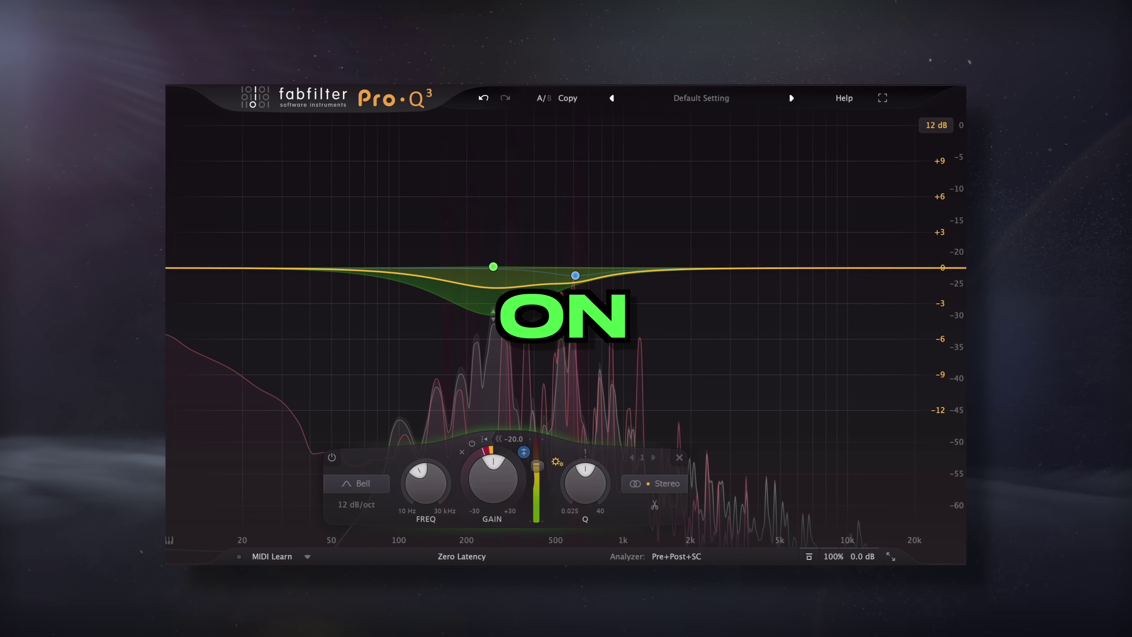
left_click_drag(492, 317, 492, 328)
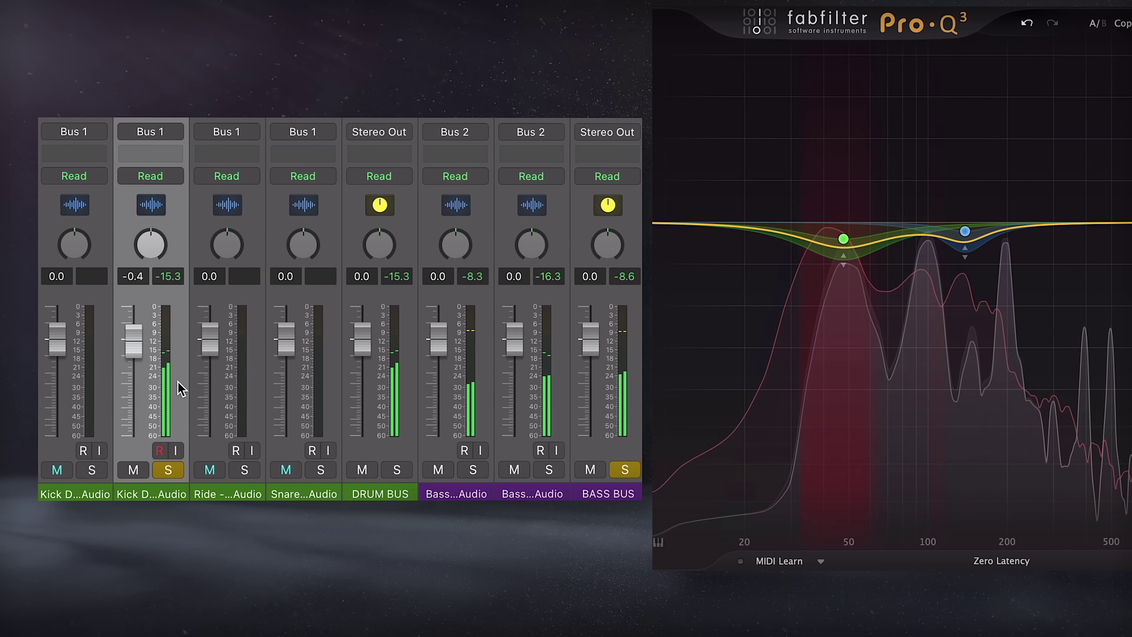
- Lower the soloed kick channel's fader to -0.7 dB and the BASS BUS fader to -0.2 dB
left_click_drag(134, 341, 134, 348)
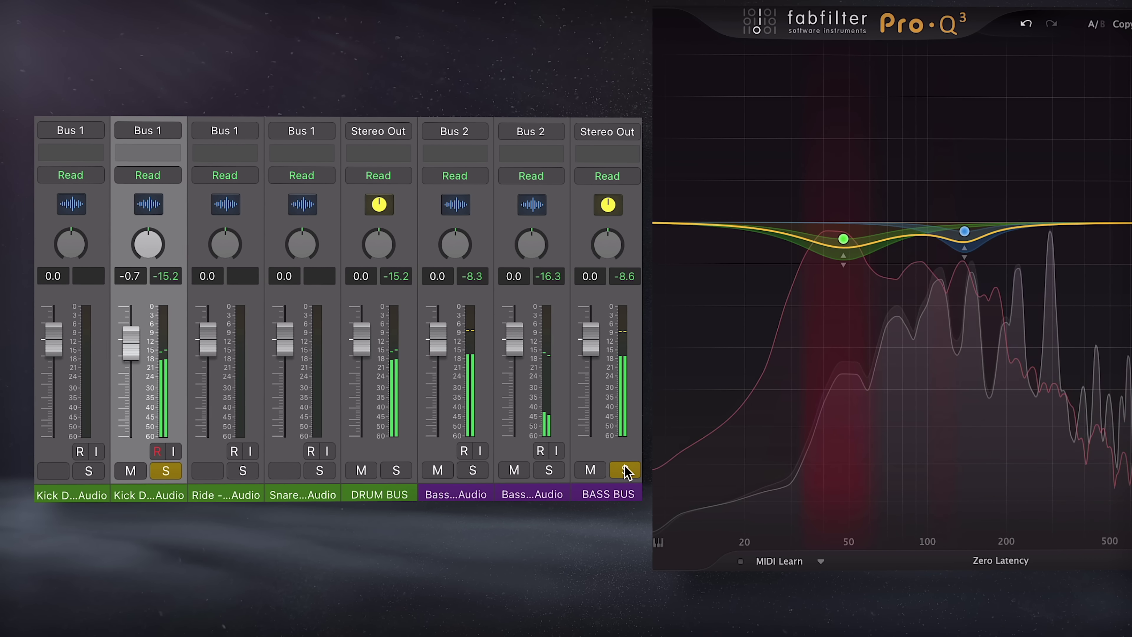
left_click(636, 429)
left_click_drag(591, 336, 592, 340)
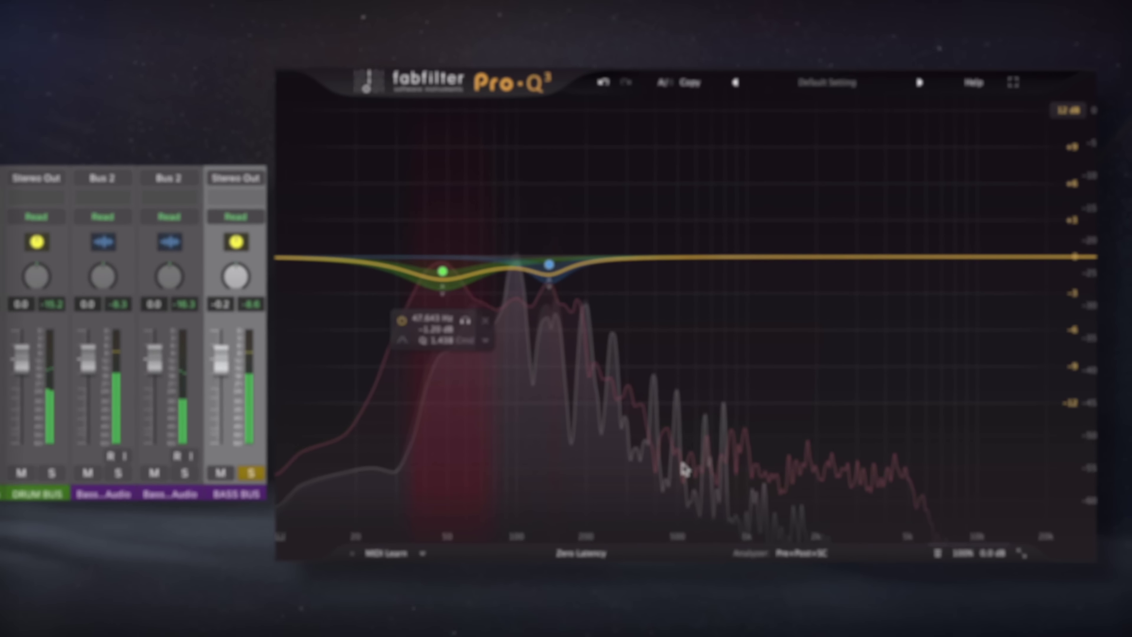
- Move the bass EQ's lowest dynamic band to about 53 Hz and nudge the dynamic band near 138 Hz
left_click(483, 381)
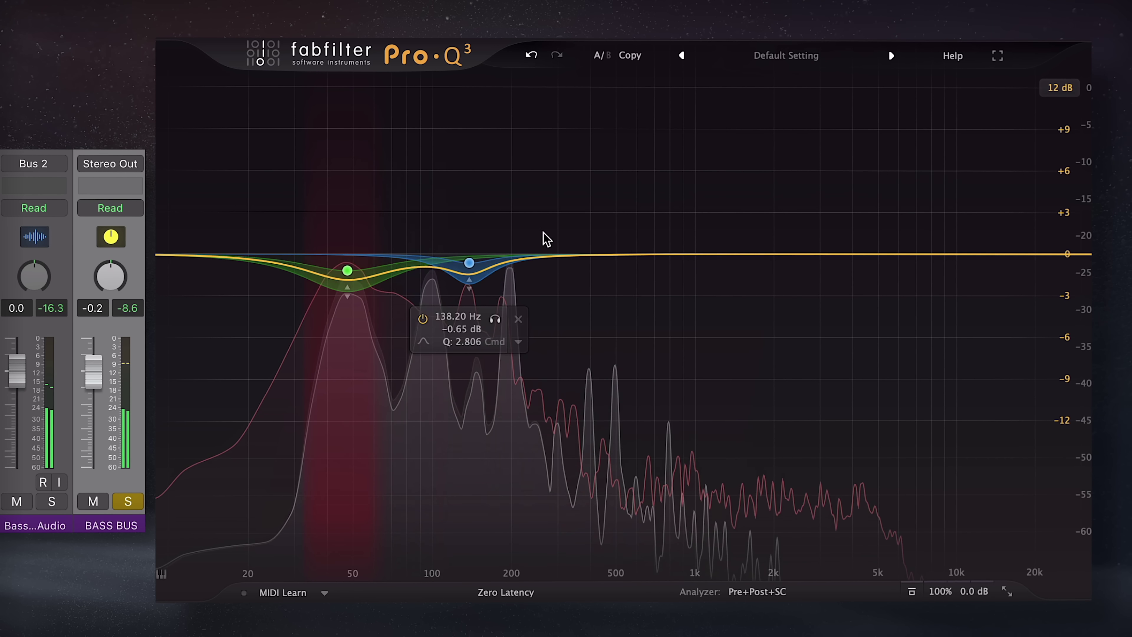
left_click_drag(347, 272, 358, 273)
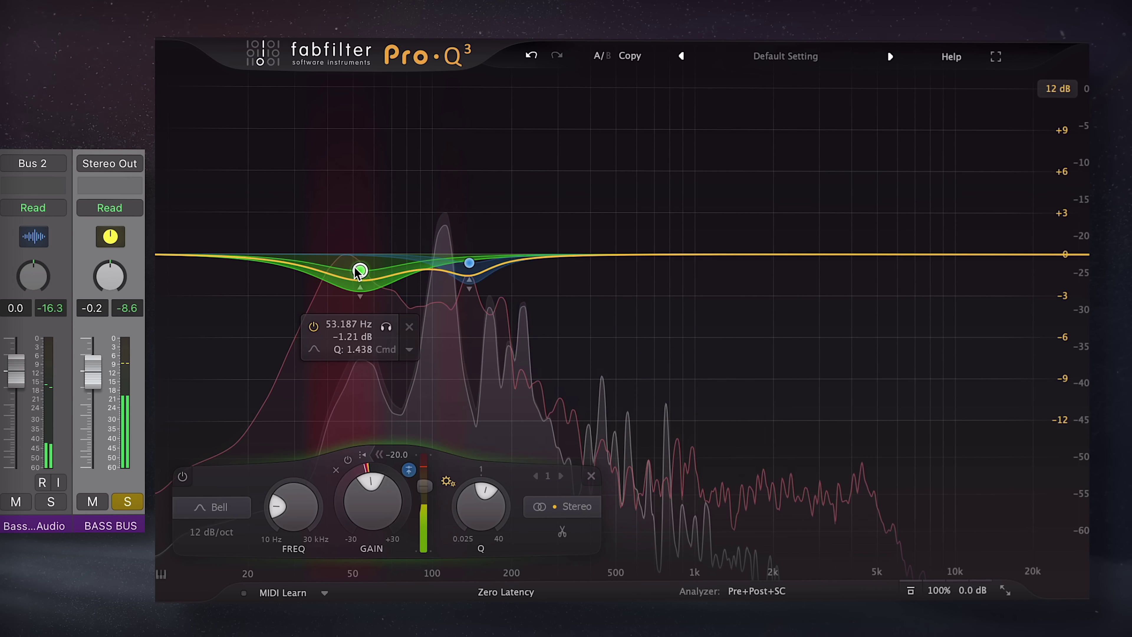
mouse_move(469, 263)
left_mouse_down()
mouse_move(459, 263)
mouse_move(467, 265)
left_mouse_up()
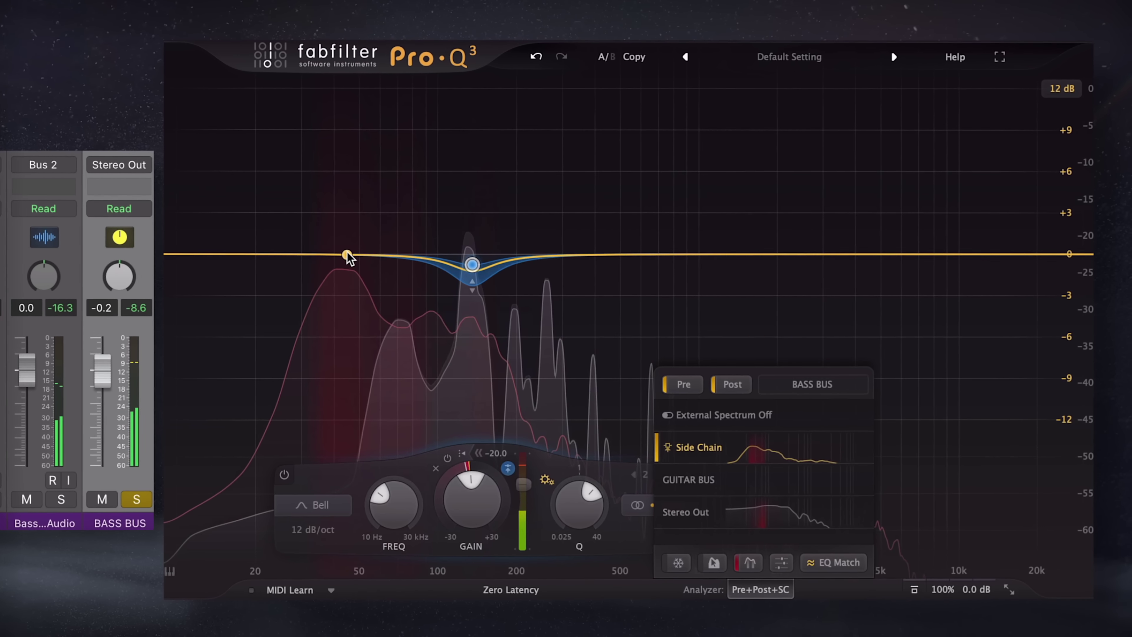
- Pull the EQ curve down at about 45 Hz where kick and bass collide, and toggle the plug-in's bypass to compare
left_click_drag(346, 257, 346, 268)
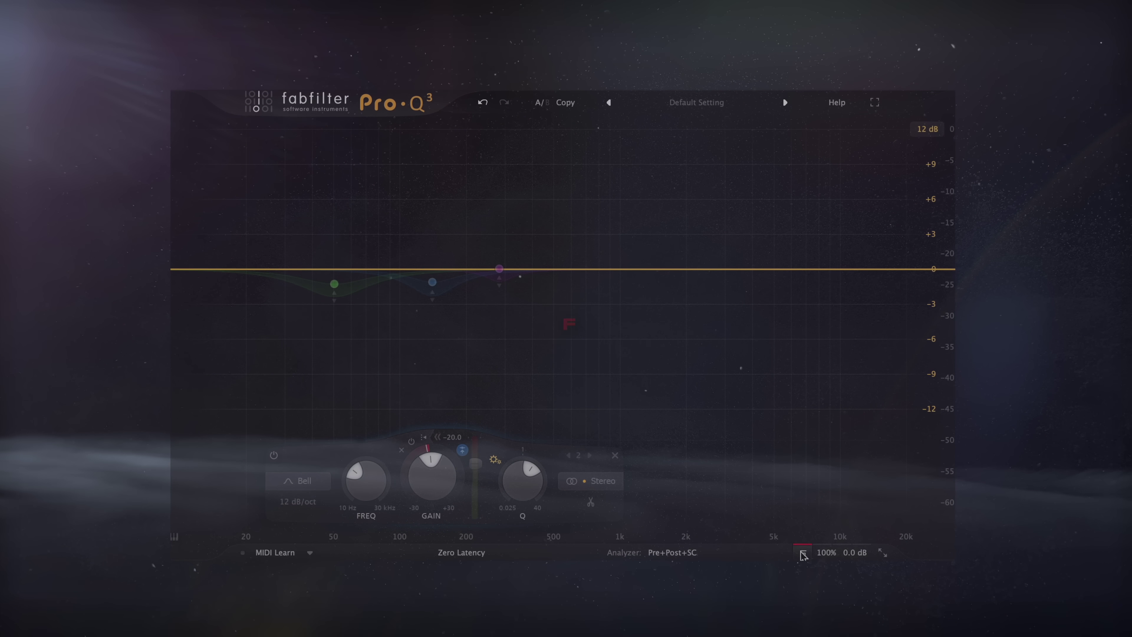
left_click(800, 551)
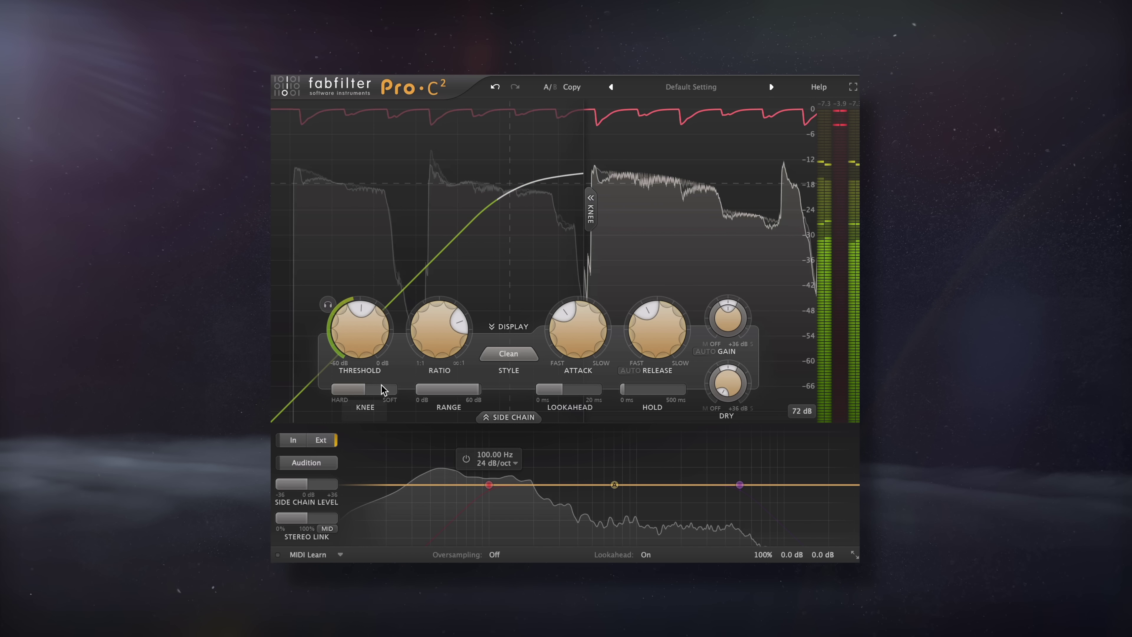
- Lower the compressor's threshold slightly and reduce its lookahead to 0 ms
mouse_move(356, 333)
left_mouse_down()
mouse_move(352, 348)
mouse_move(354, 325)
left_mouse_up()
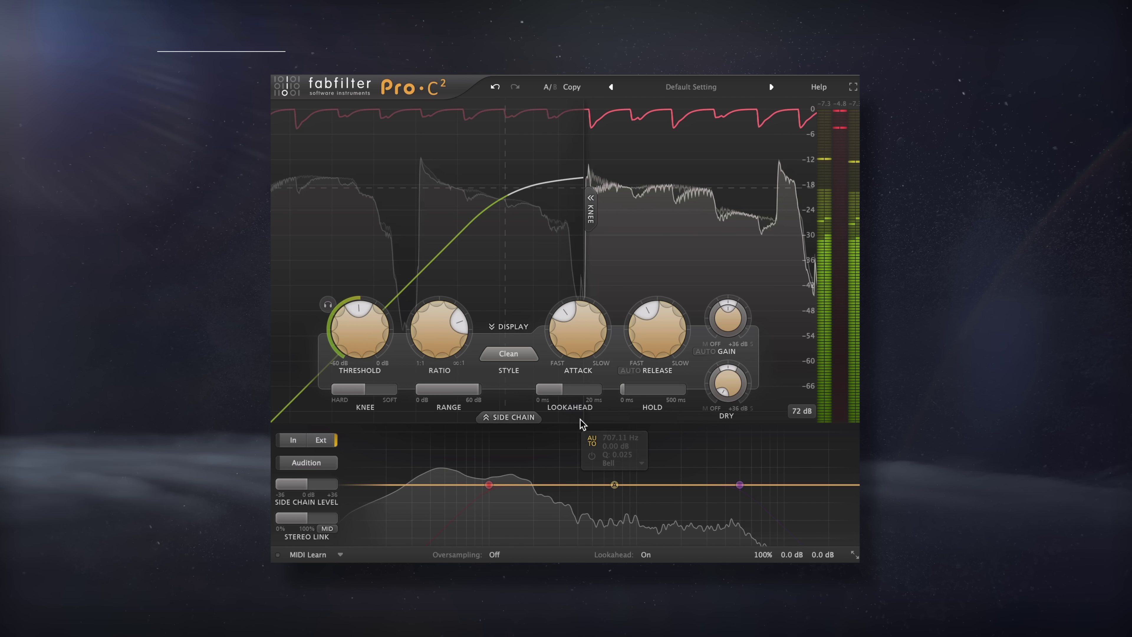
left_click_drag(561, 390, 464, 397)
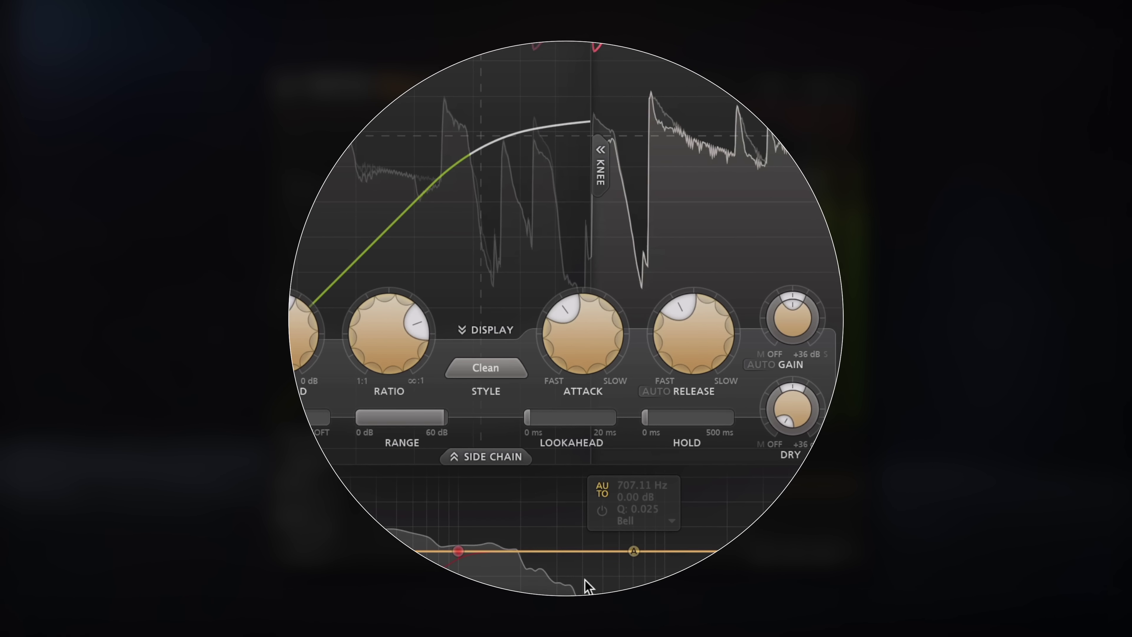
- Set the compressor's attack to 0.005 ms, try a much slower attack, and return it to the fastest setting
mouse_move(578, 326)
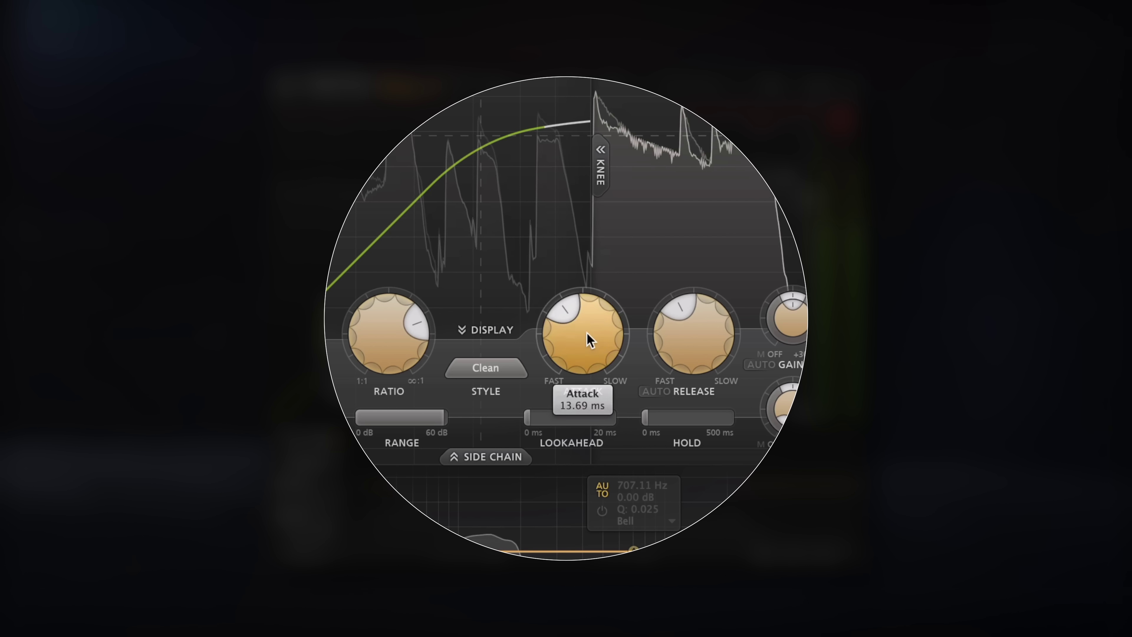
left_click_drag(583, 338, 572, 381)
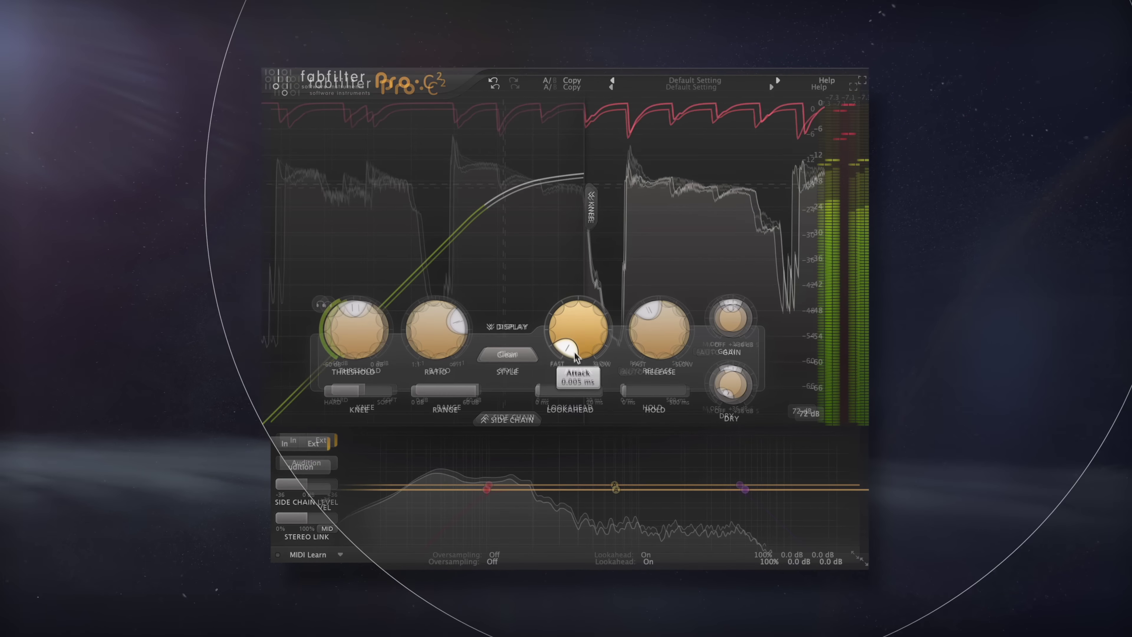
left_click_drag(572, 357, 631, 222)
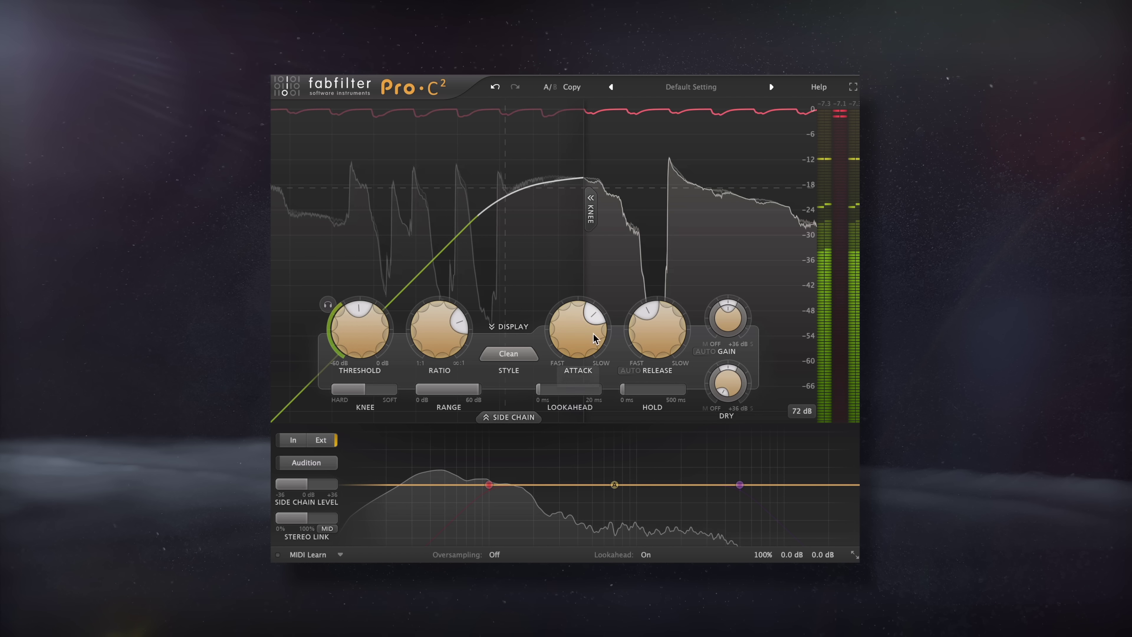
left_click_drag(598, 336, 577, 553)
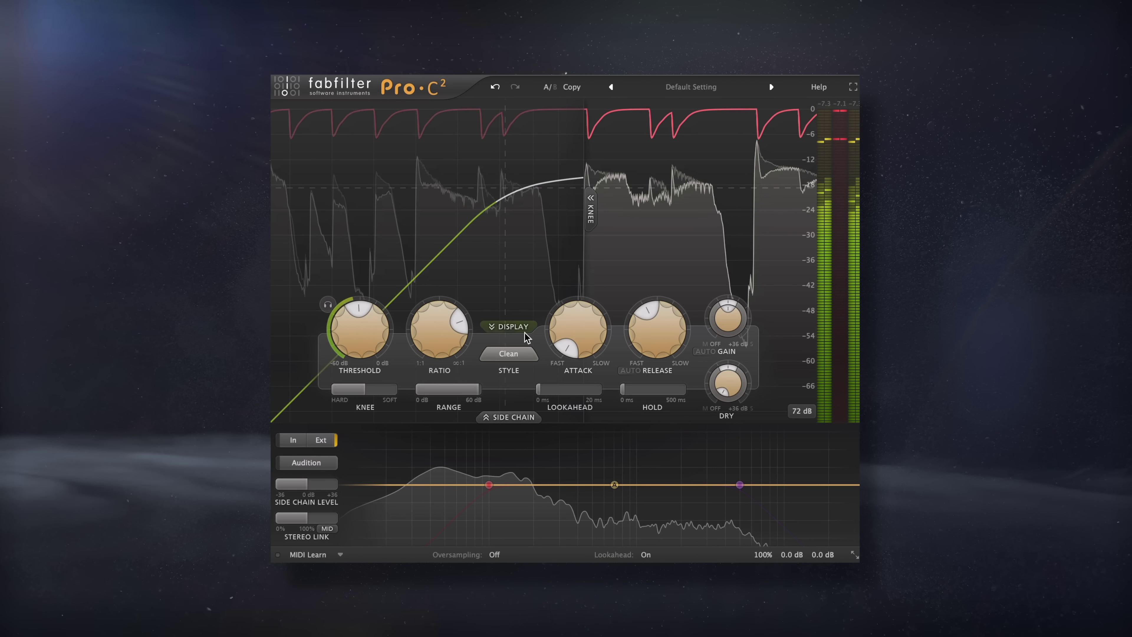
left_click_drag(569, 351, 562, 376)
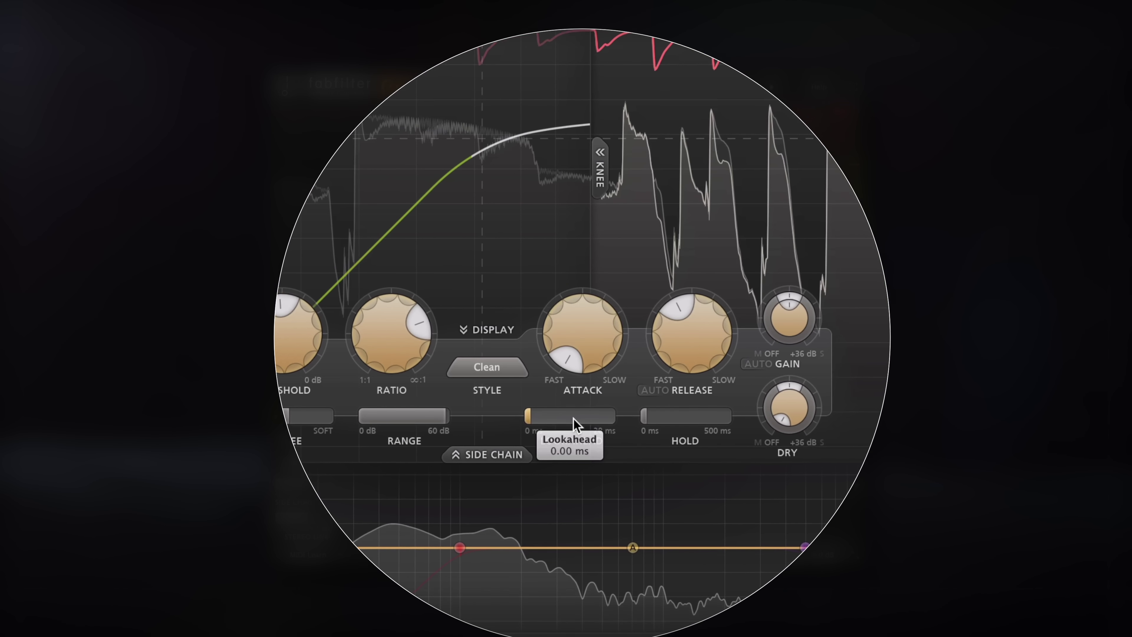
- Raise the compressor's lookahead to about 1.5 ms
left_click_drag(573, 417, 659, 421)
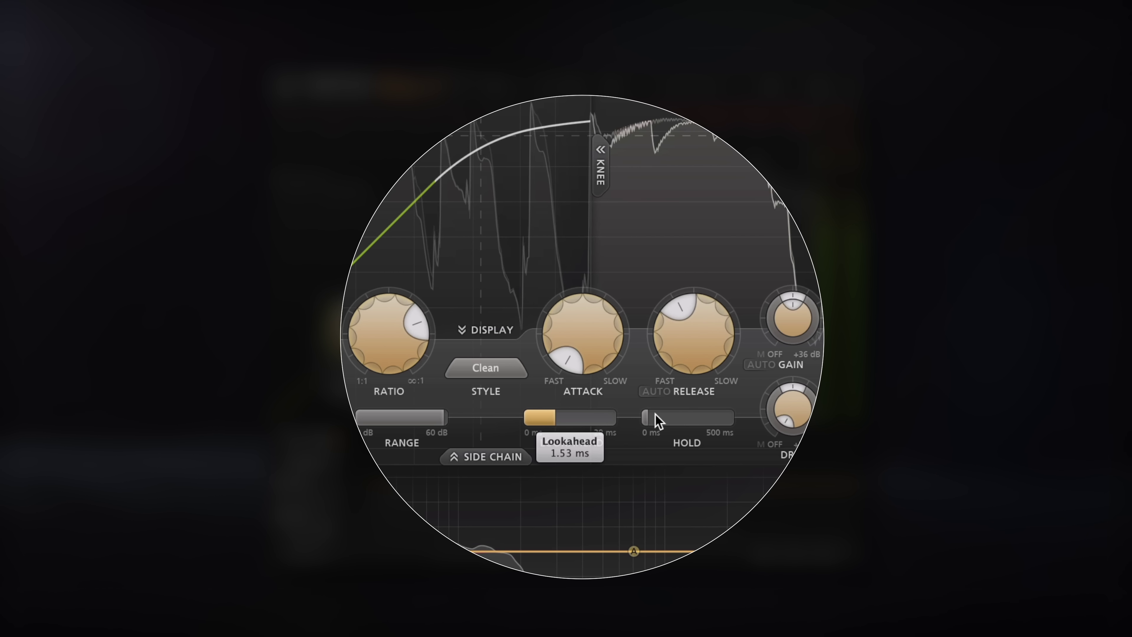
- Slow the compressor's attack and set its threshold to about -19.3 dB
mouse_move(571, 328)
left_mouse_down()
mouse_move(564, 353)
mouse_move(563, 320)
left_mouse_up()
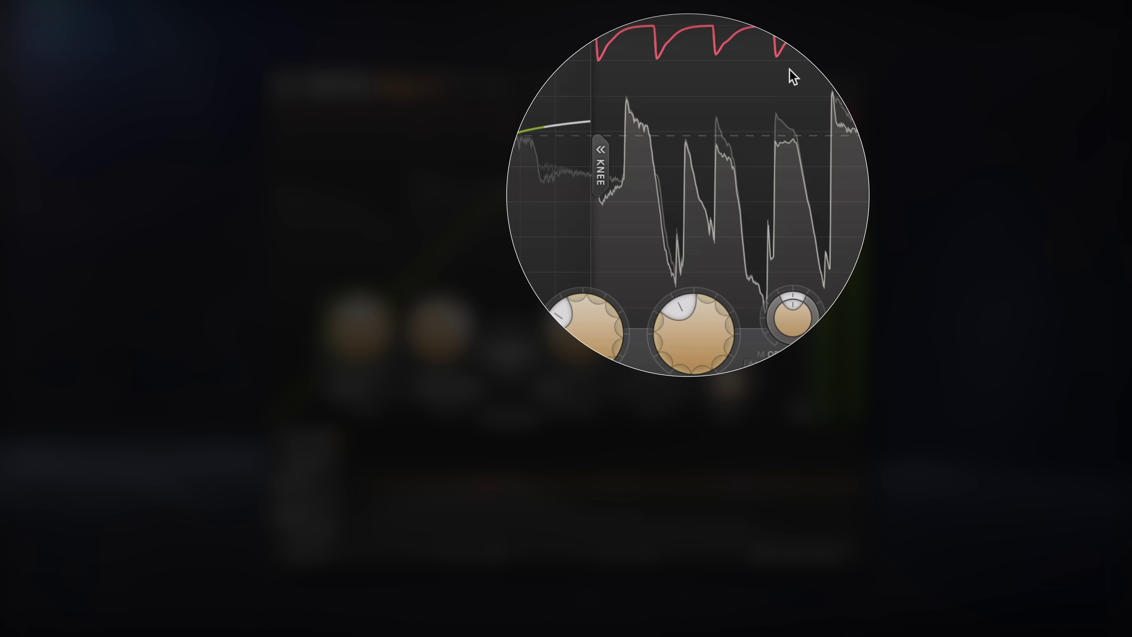
left_click_drag(348, 336, 348, 339)
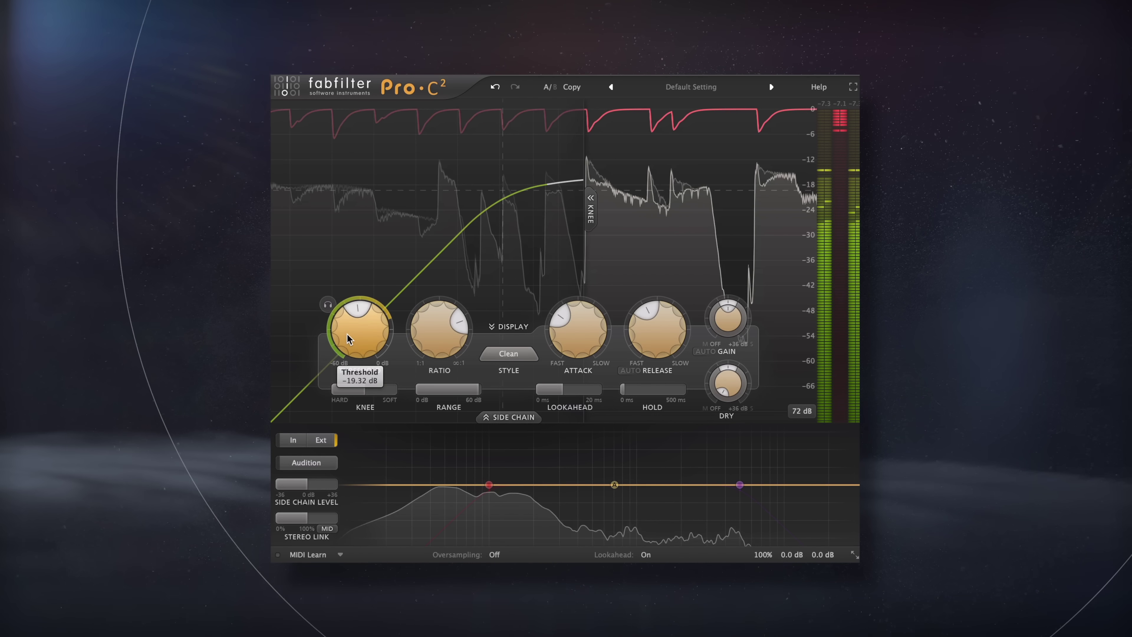
- Fine-tune the compressor's attack from about 8 ms and raise its lookahead
mouse_move(566, 318)
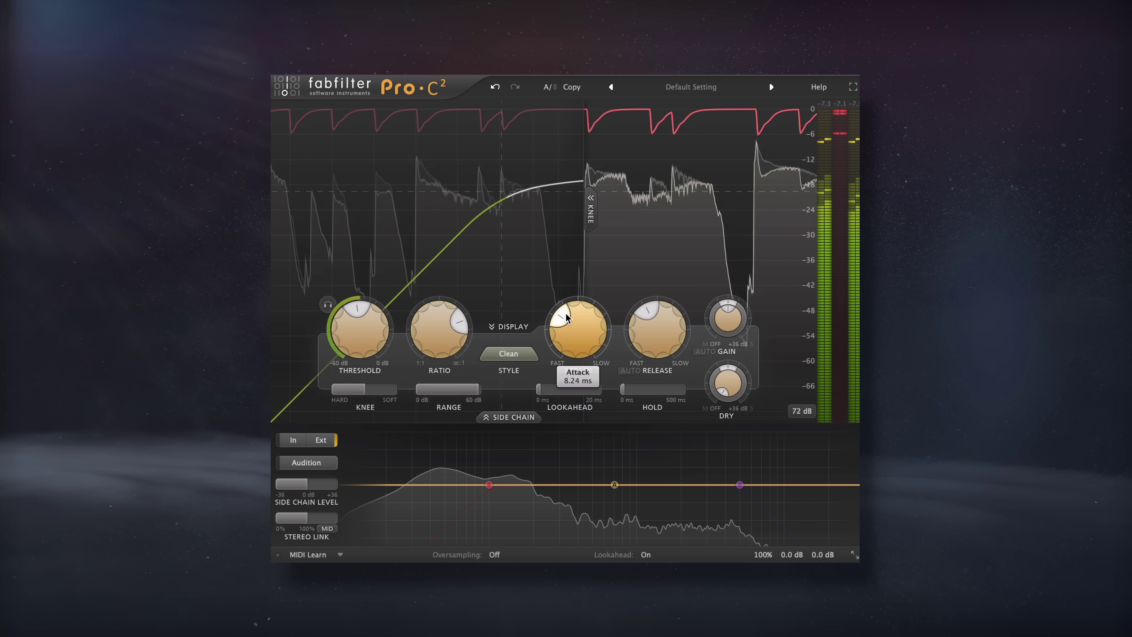
mouse_move(566, 318)
left_mouse_down()
mouse_move(573, 349)
mouse_move(564, 311)
left_mouse_up()
left_click_drag(540, 389, 623, 386)
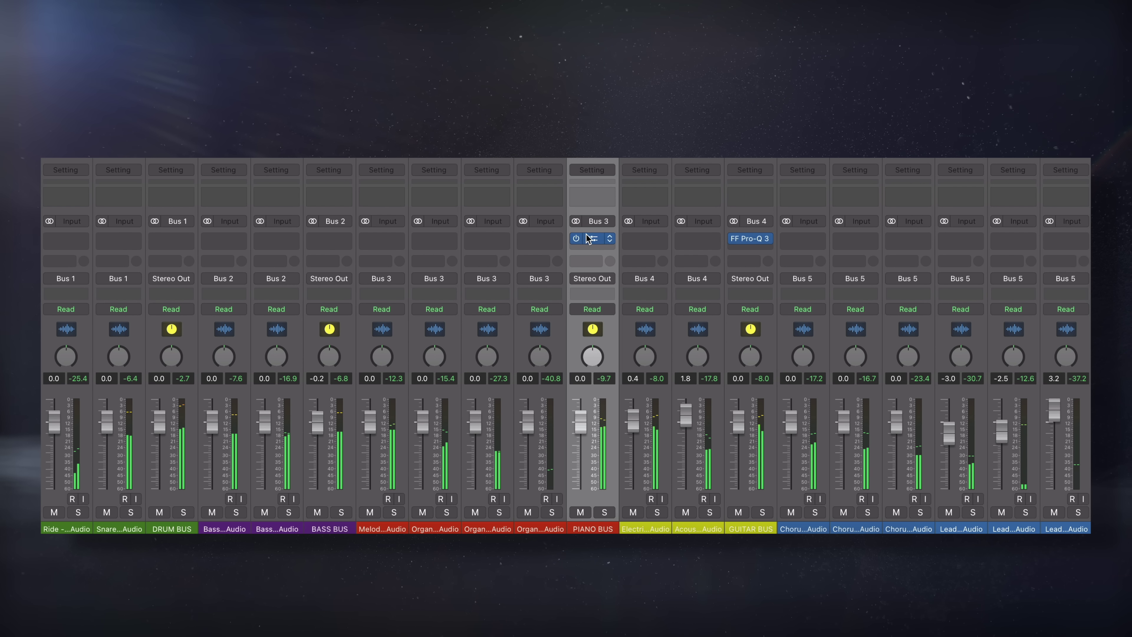
- Open the guitar bus's EQ and lower its low-cut frequency to about 160 Hz while auditioning the band
left_click(751, 240)
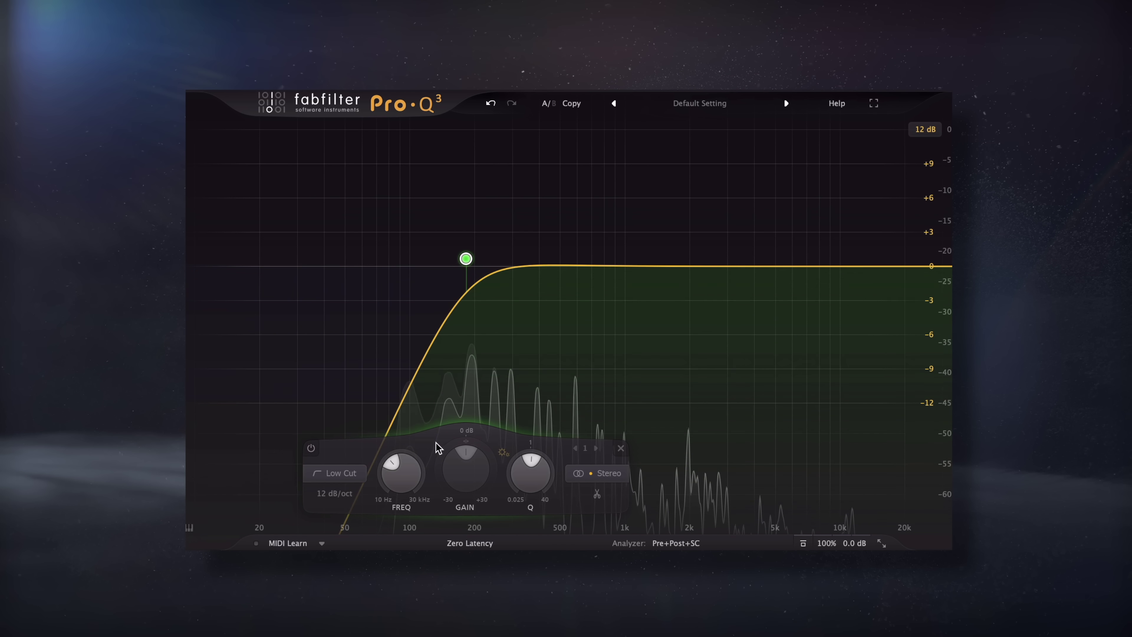
mouse_move(467, 263)
left_mouse_down()
mouse_move(439, 263)
mouse_move(456, 263)
left_mouse_up()
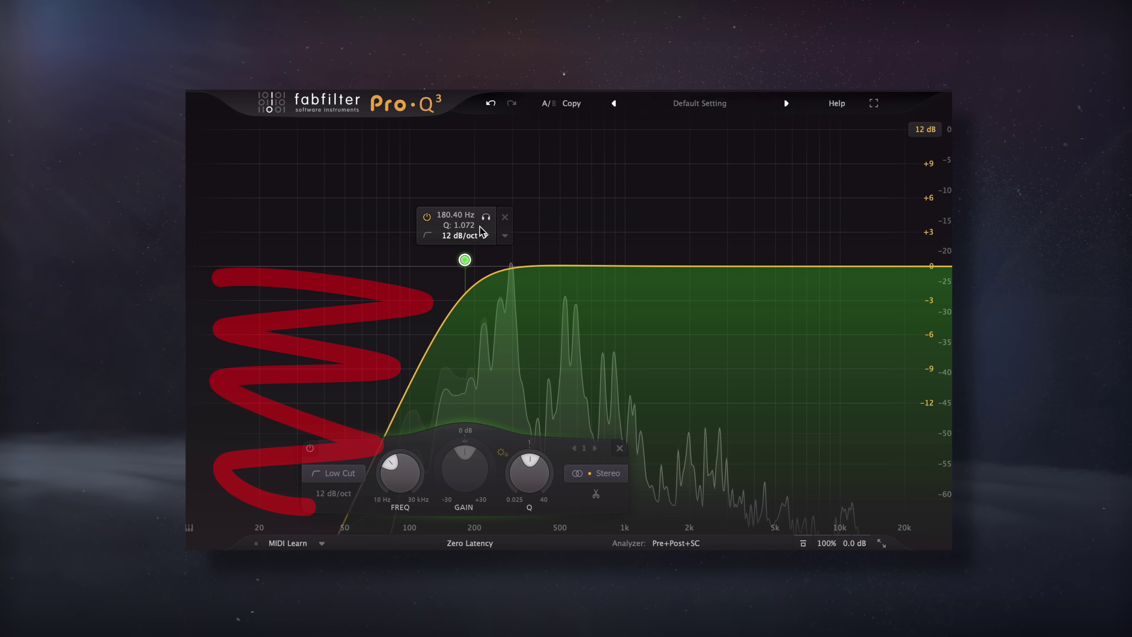
mouse_move(483, 218)
left_mouse_down()
mouse_move(460, 218)
mouse_move(476, 218)
left_mouse_up()
left_click_drag(437, 275, 437, 276)
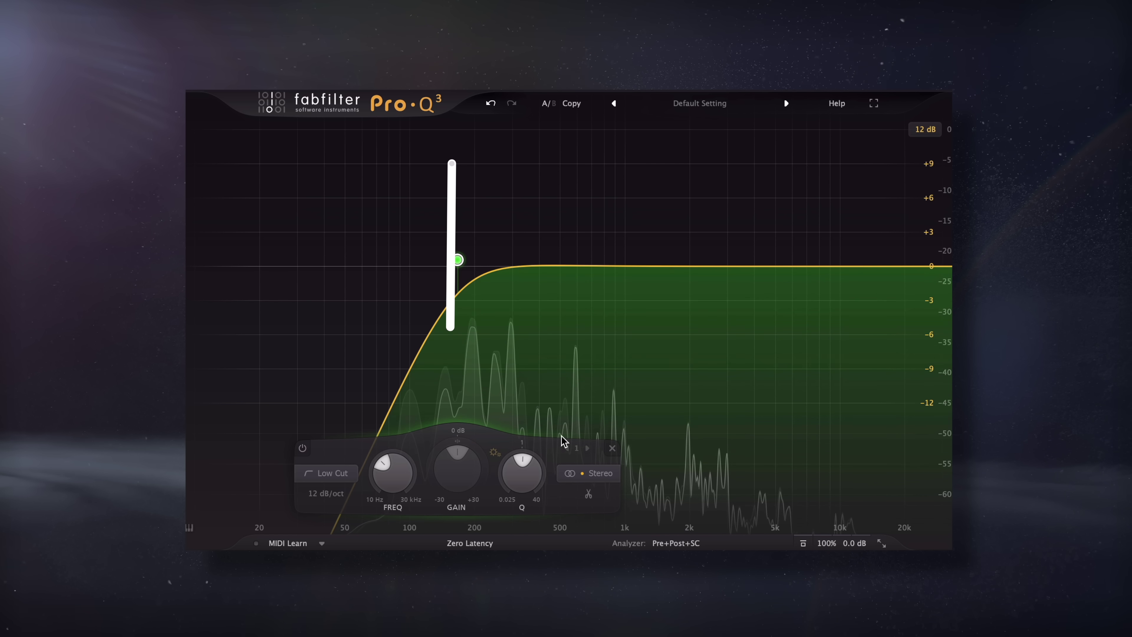
left_click_drag(482, 224, 470, 223)
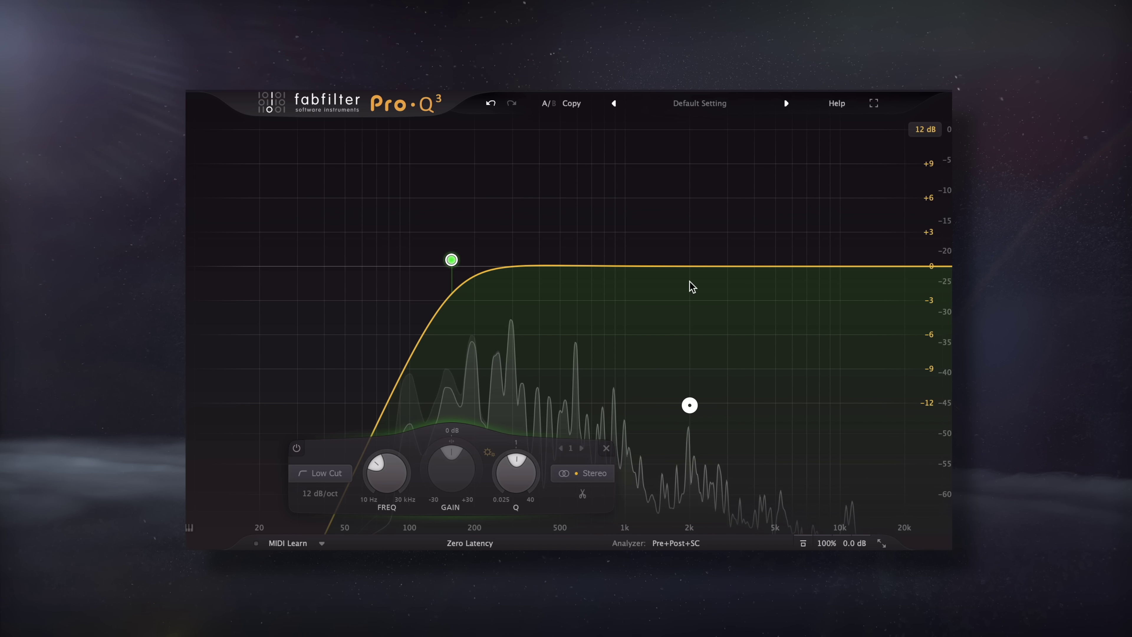
mouse_move(460, 254)
left_click_drag(473, 223, 475, 222)
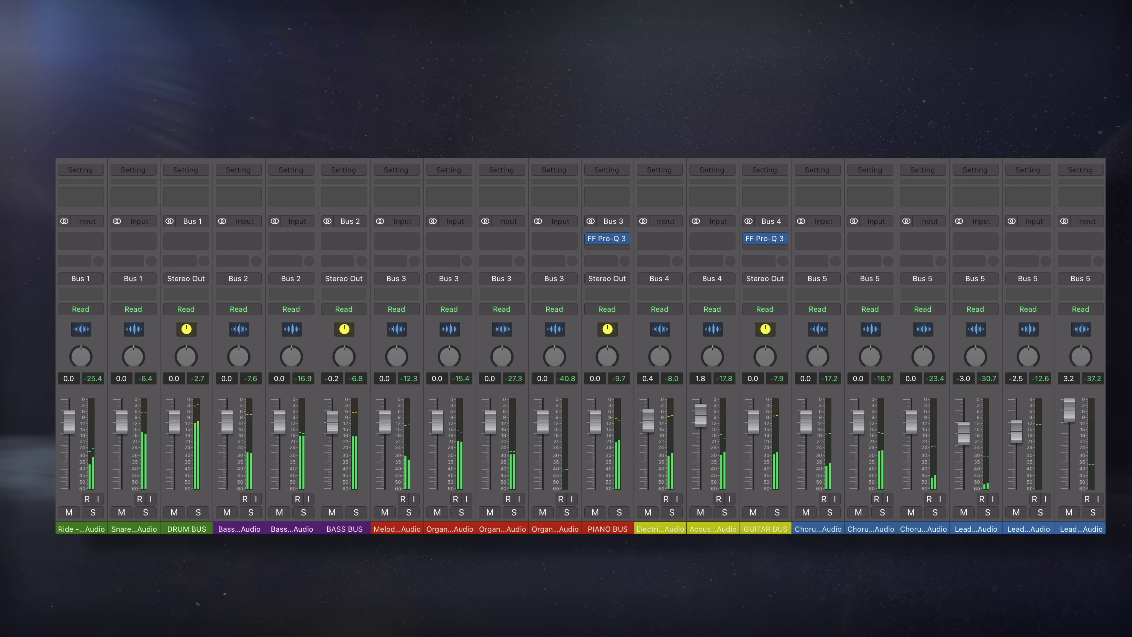
- Reopen the guitar bus's EQ and fine-tune the low cut around 160 Hz with the band soloed
left_click(781, 463)
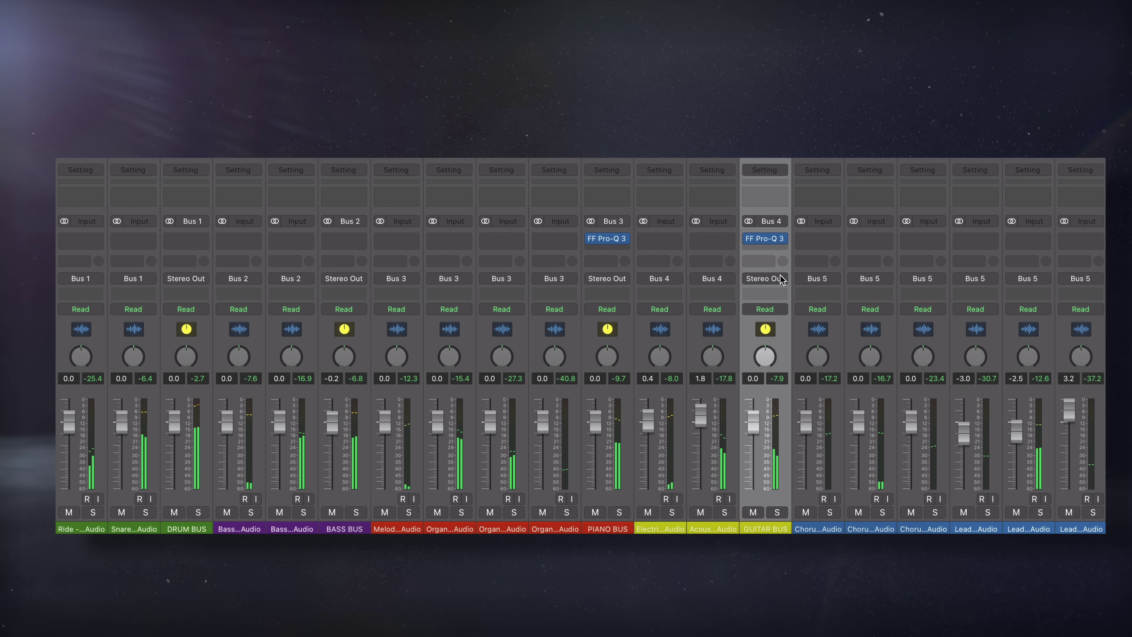
left_click(768, 241)
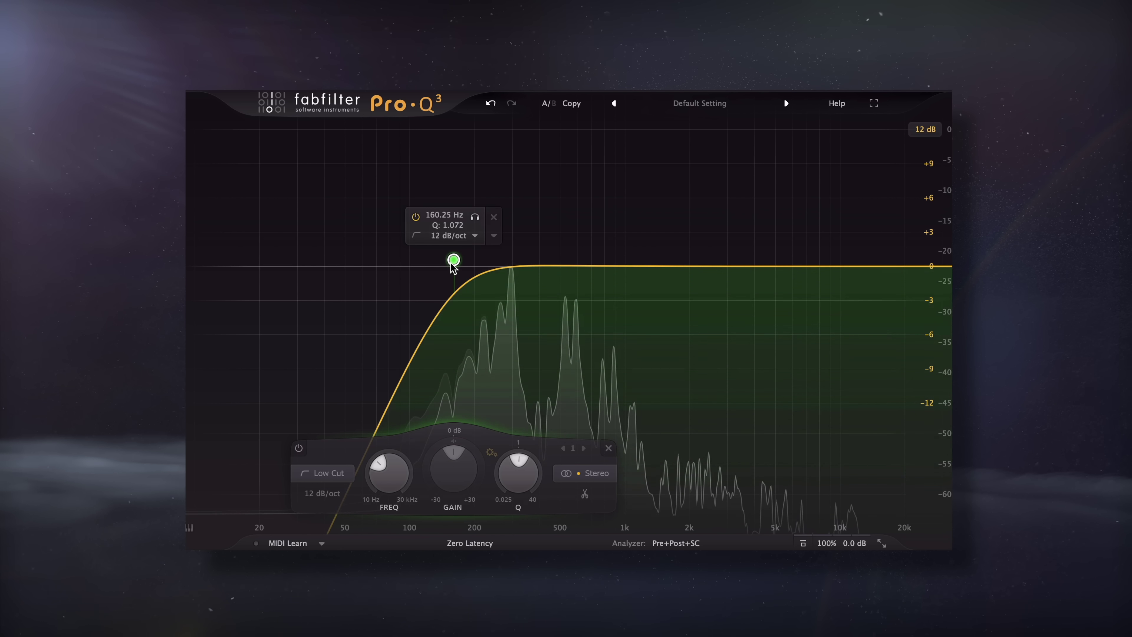
left_click(476, 217)
left_click_drag(477, 218, 473, 217)
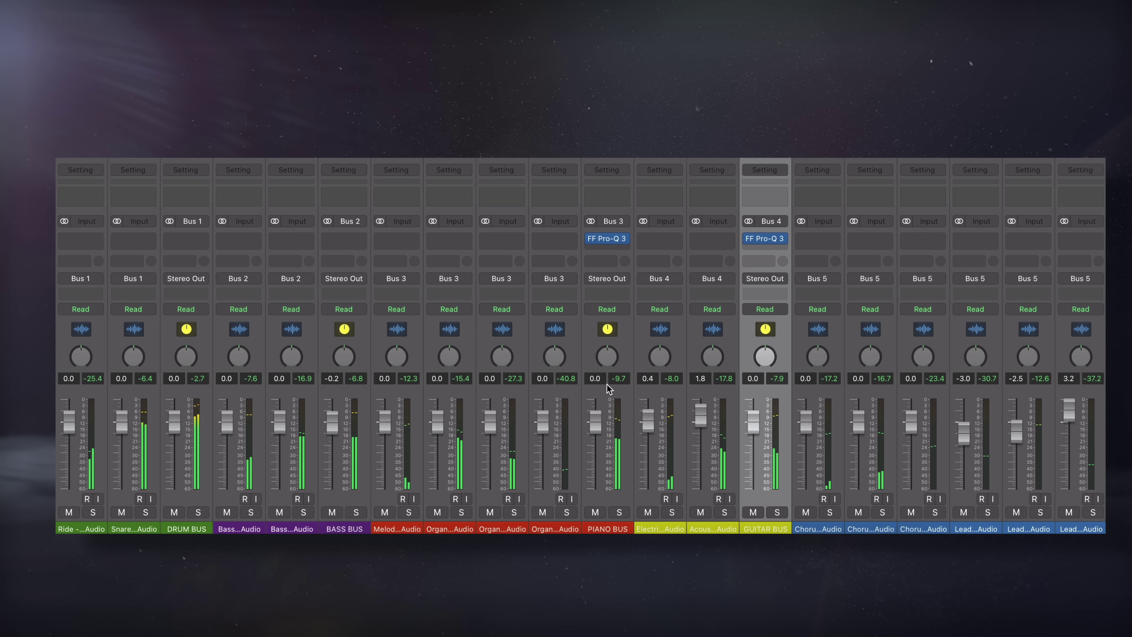
- Select the piano and guitar buses in turn and switch both bypassed EQs back on for comparison
left_click(610, 388)
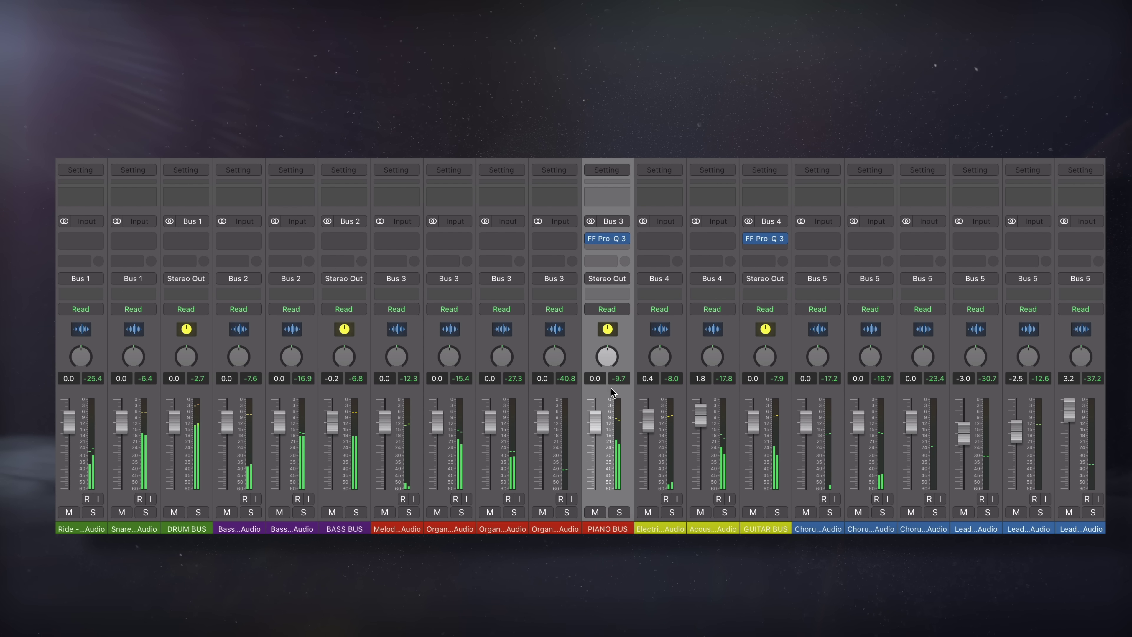
left_click(767, 398)
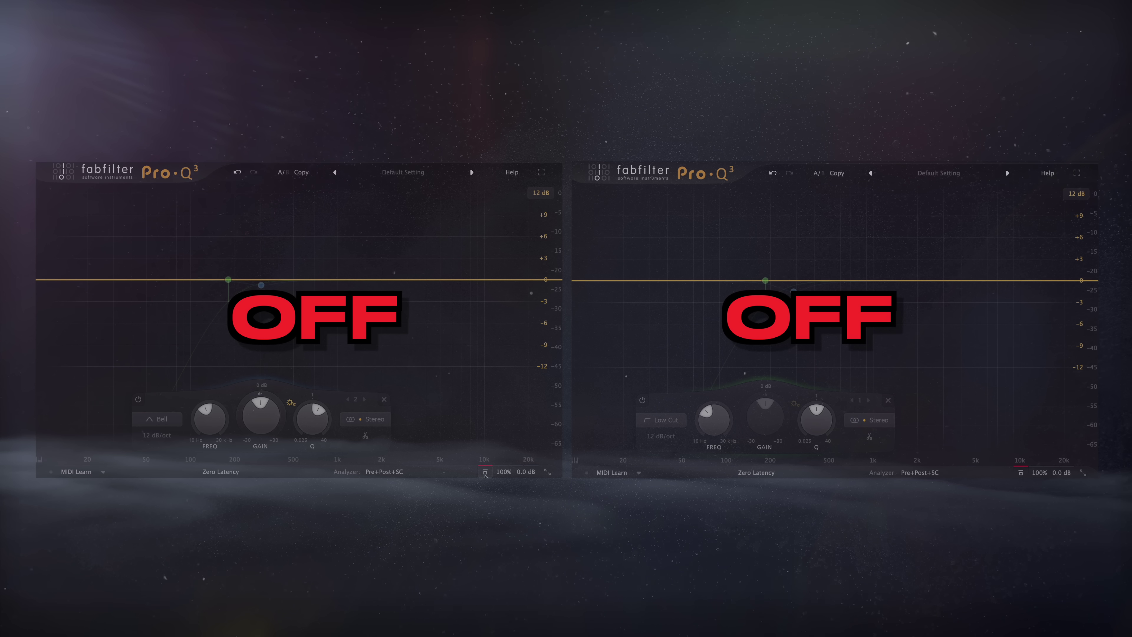
left_click(485, 471)
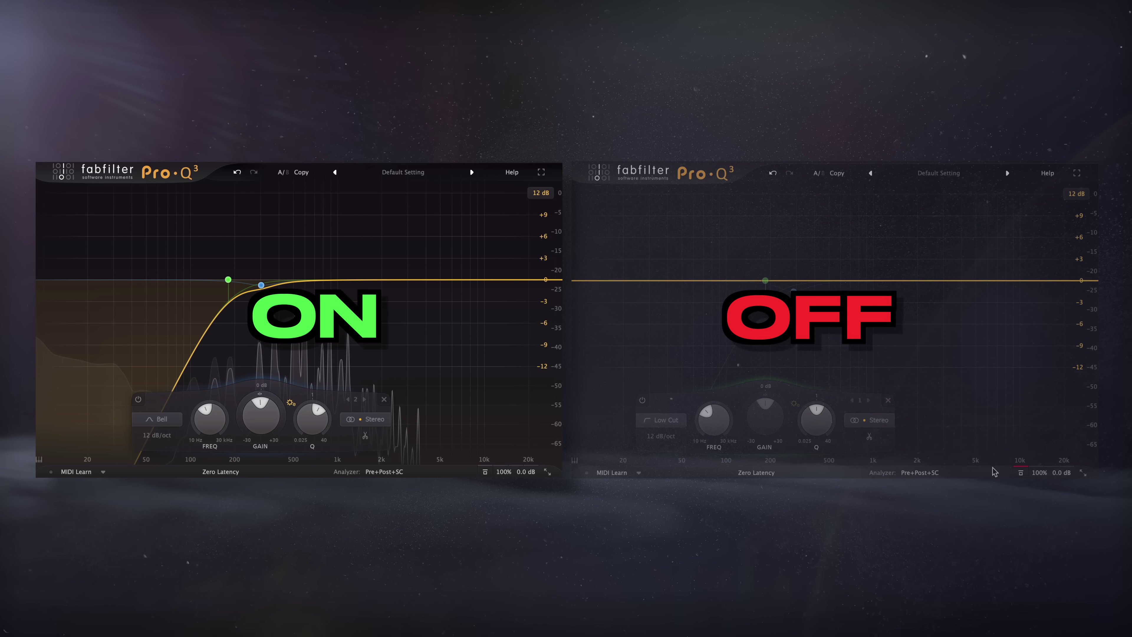
left_click(1020, 473)
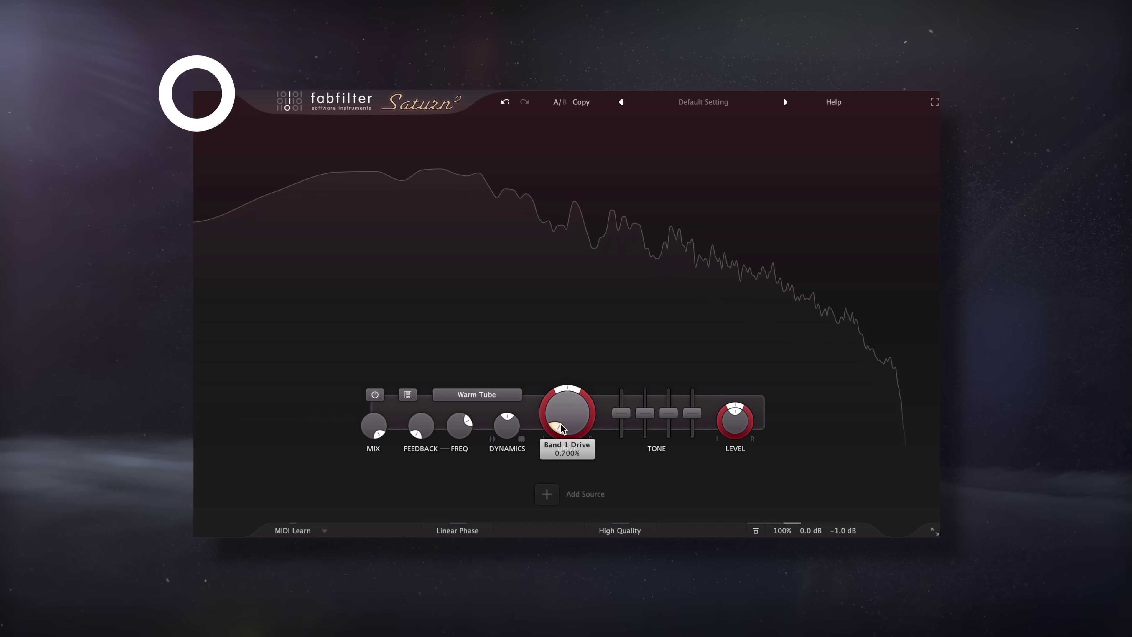
- Raise the Saturn 2 drive slightly, try the Warm Tape style and return to Warm Tube
left_click_drag(563, 428, 556, 424)
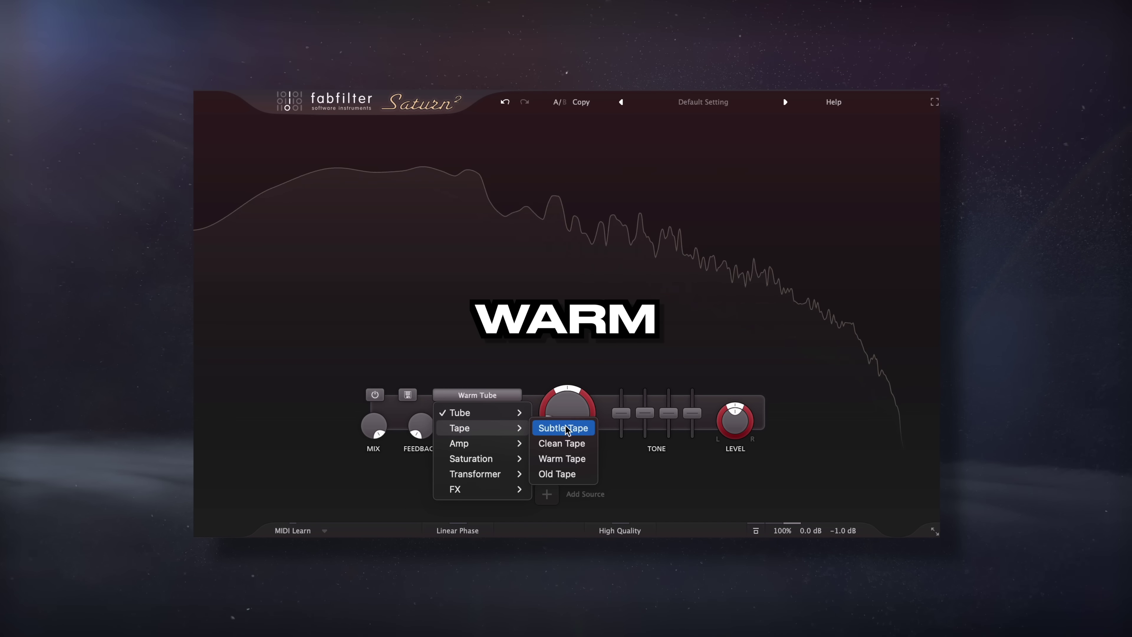
left_click(562, 458)
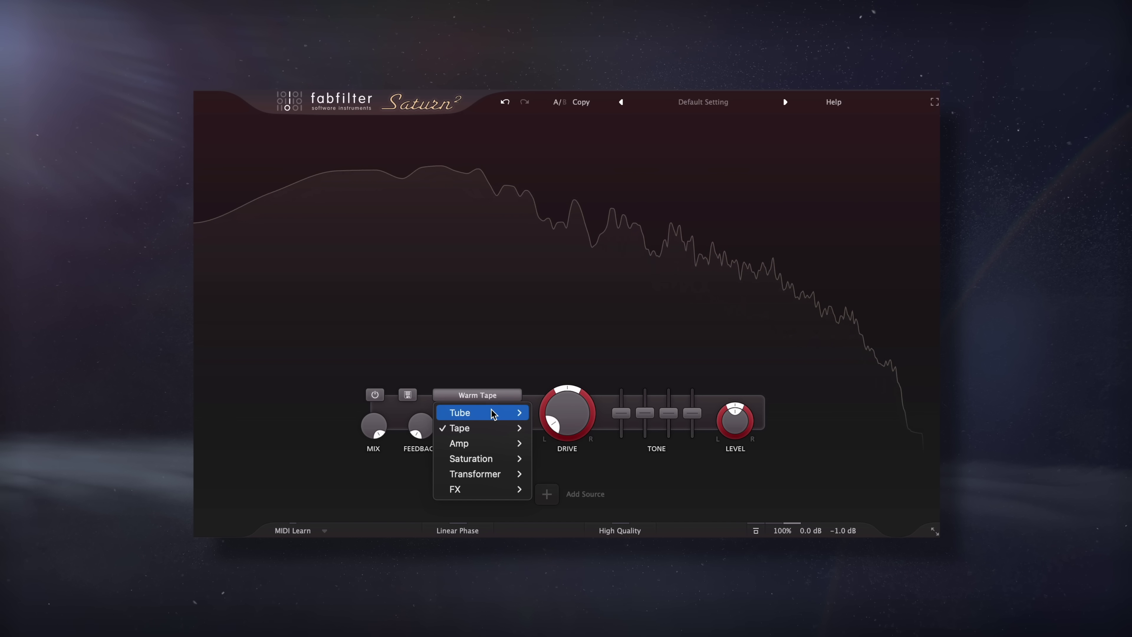
left_click(562, 444)
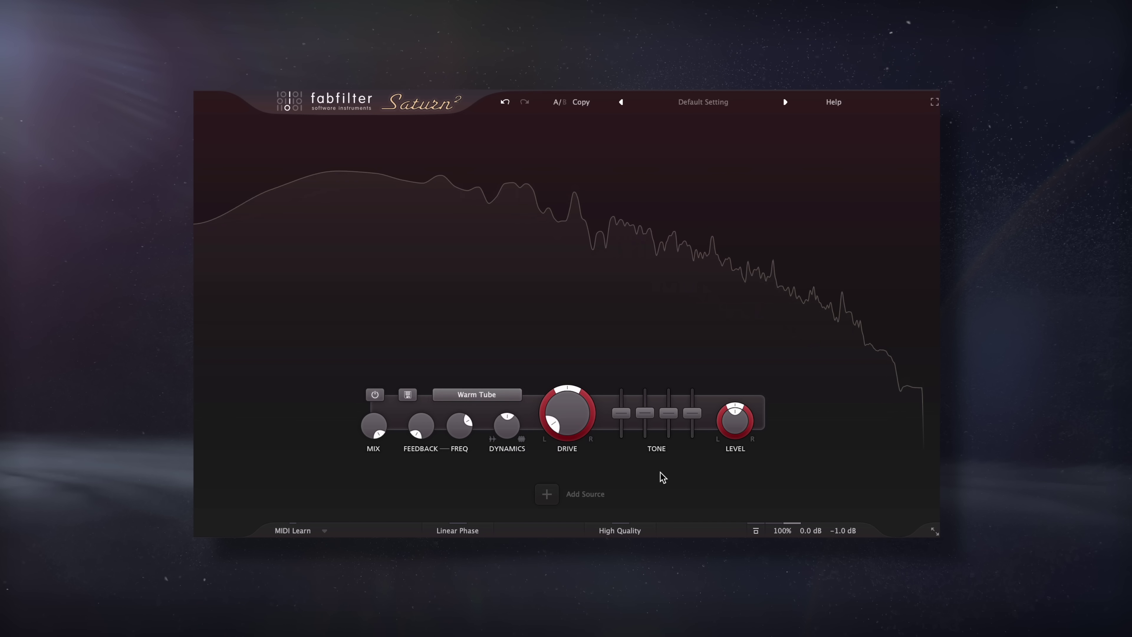
- Raise the Warm Tube drive in stages to at least 52% to add harmonics above the 100 Hz tone
left_click_drag(557, 421, 559, 409)
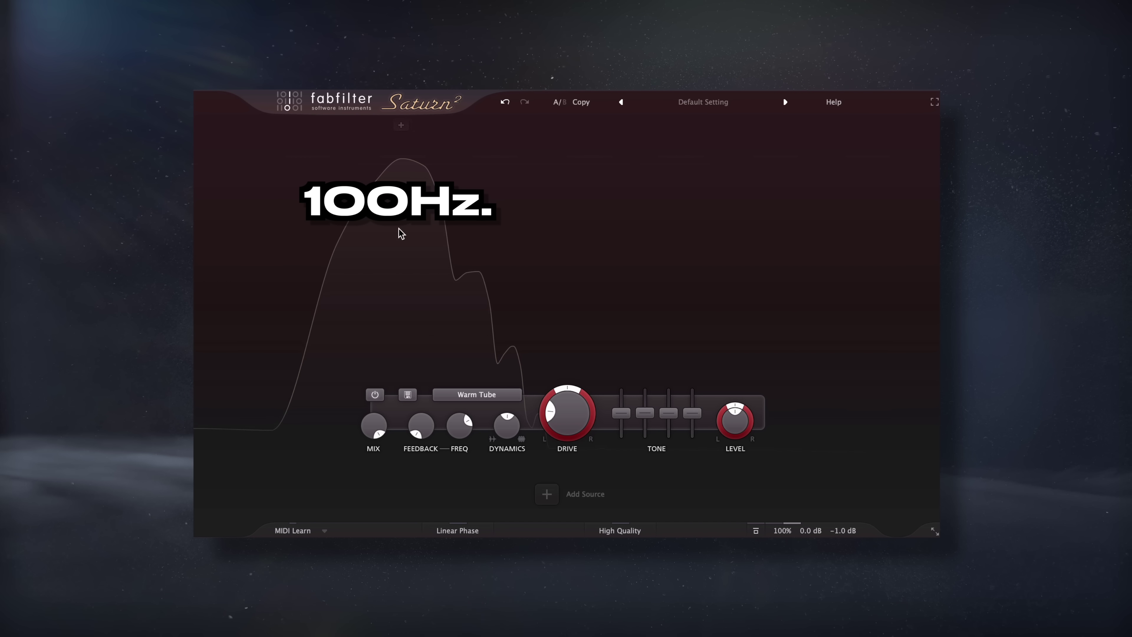
left_click_drag(551, 401, 561, 442)
mouse_move(565, 426)
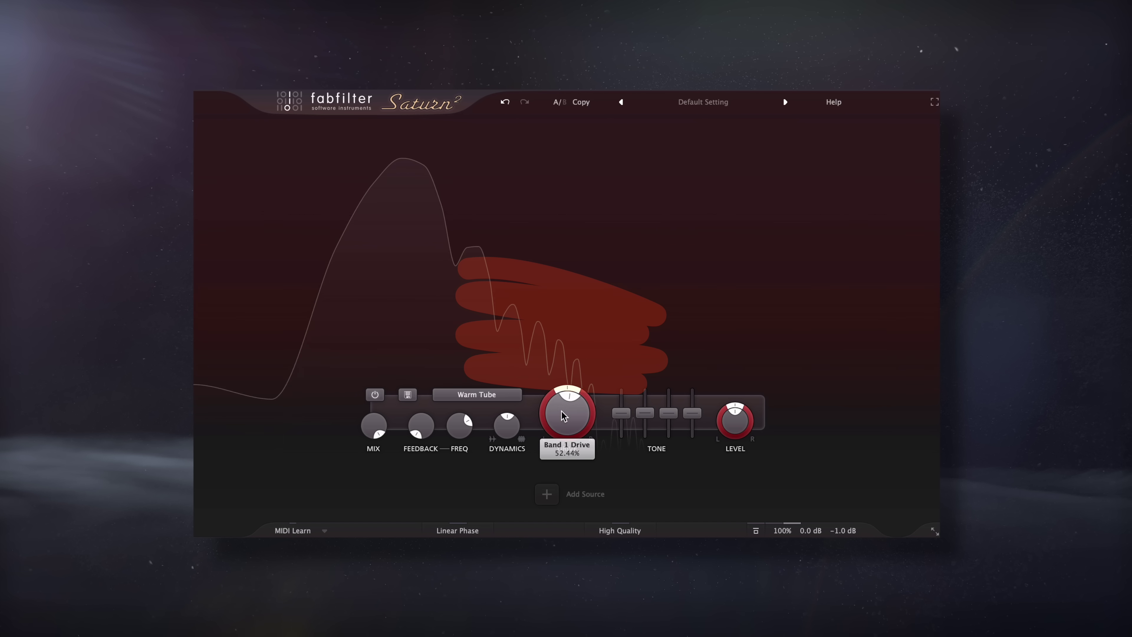
- Switch the saturation style to Warm Tape and reduce the drive to about 31%
left_click(489, 395)
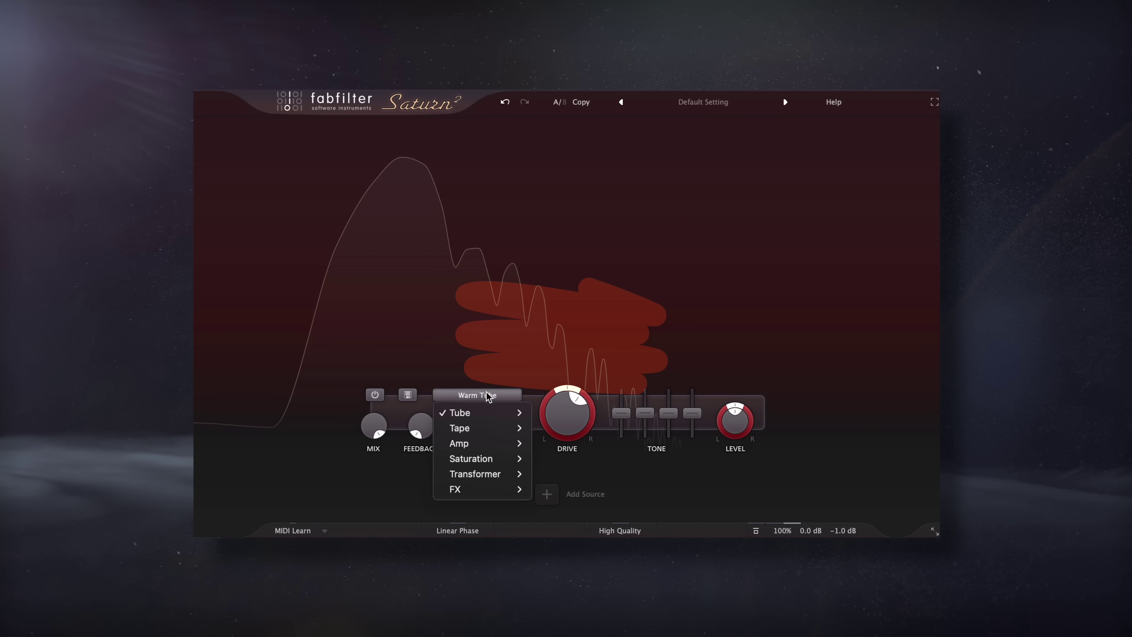
mouse_move(464, 428)
left_click(562, 459)
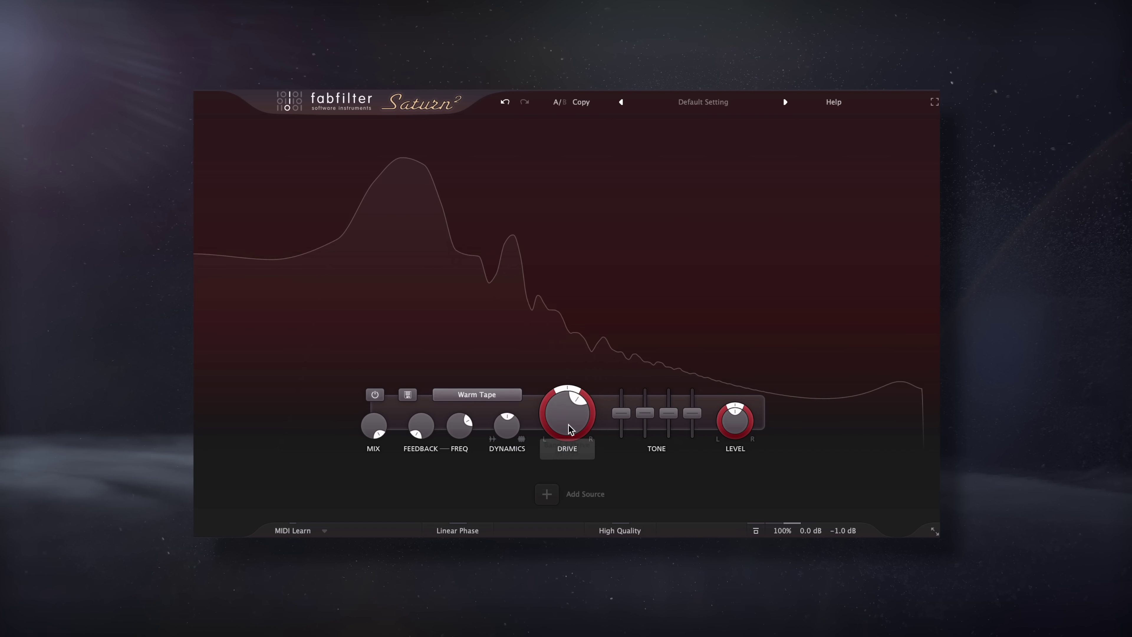
mouse_move(568, 397)
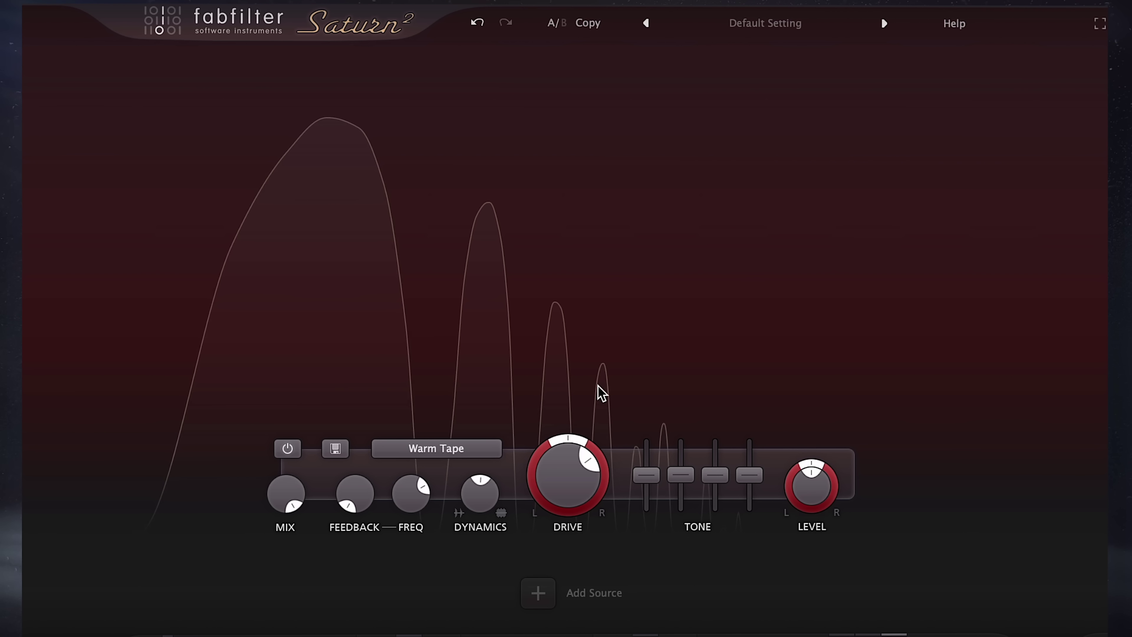
left_click_drag(551, 509, 548, 582)
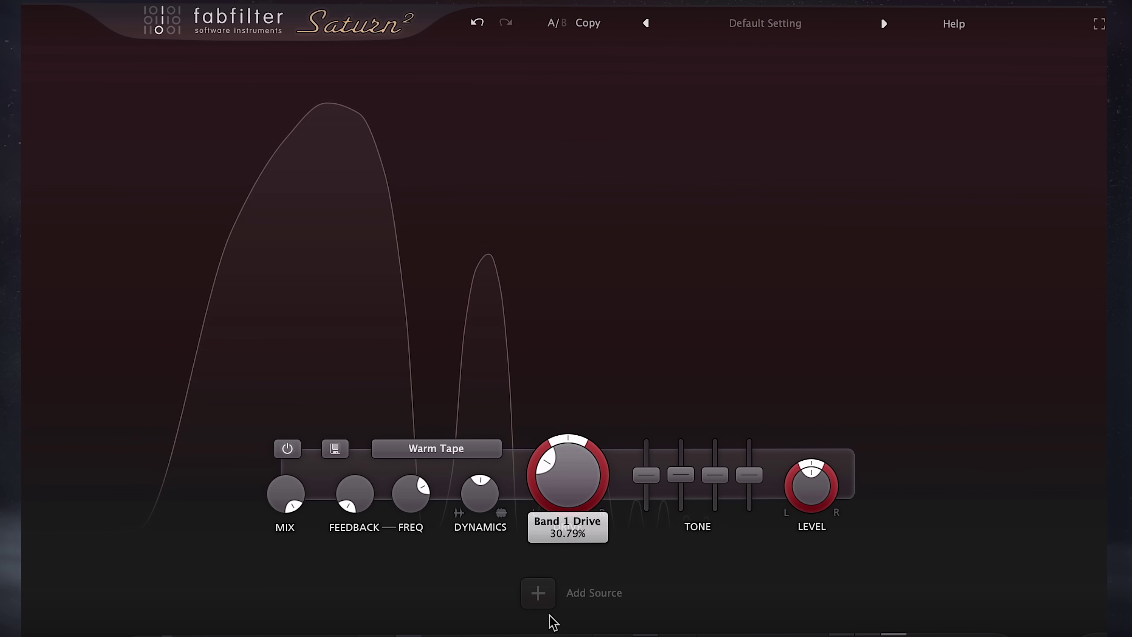
- Set the saturation style back to Warm Tube and point out the harmonic peaks above the fundamental
left_click(437, 448)
mouse_move(470, 475)
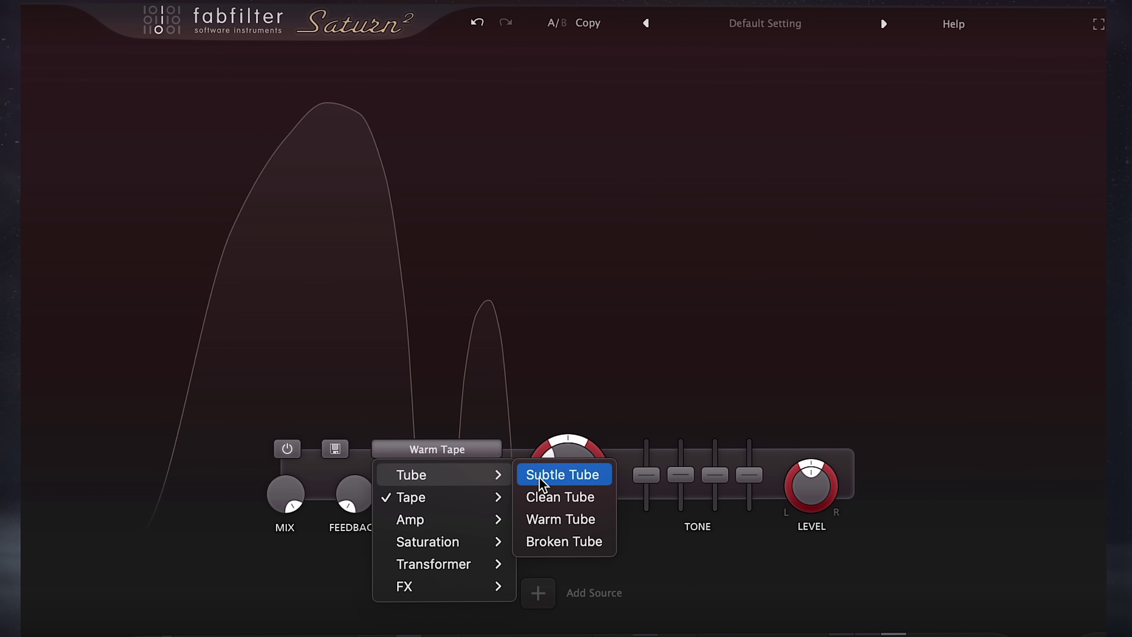
left_click(548, 521)
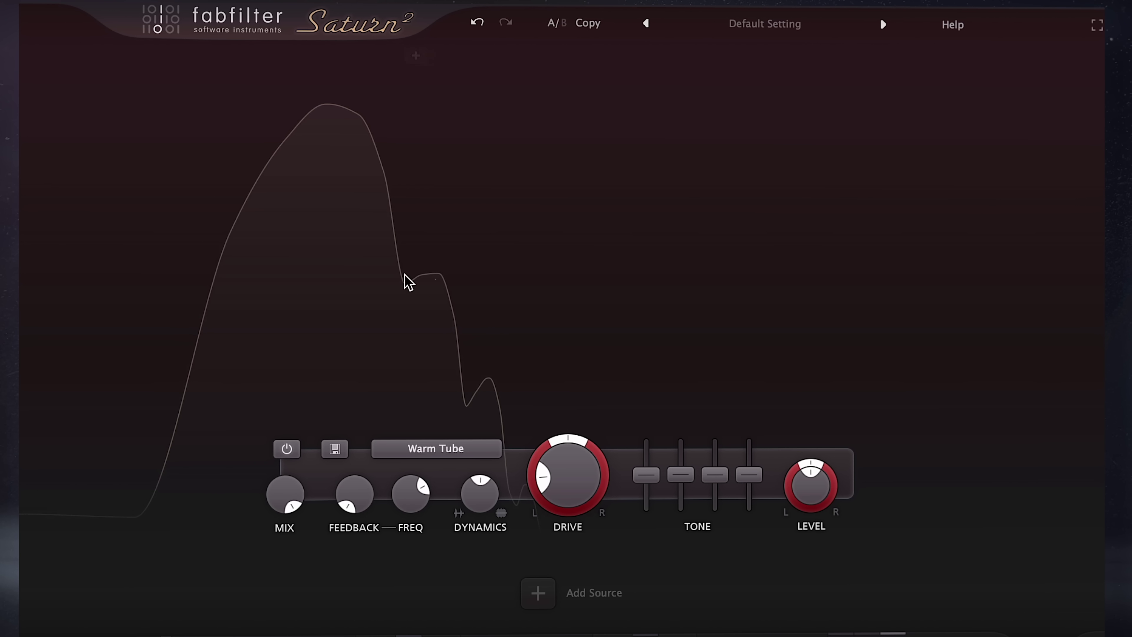
left_click(435, 279)
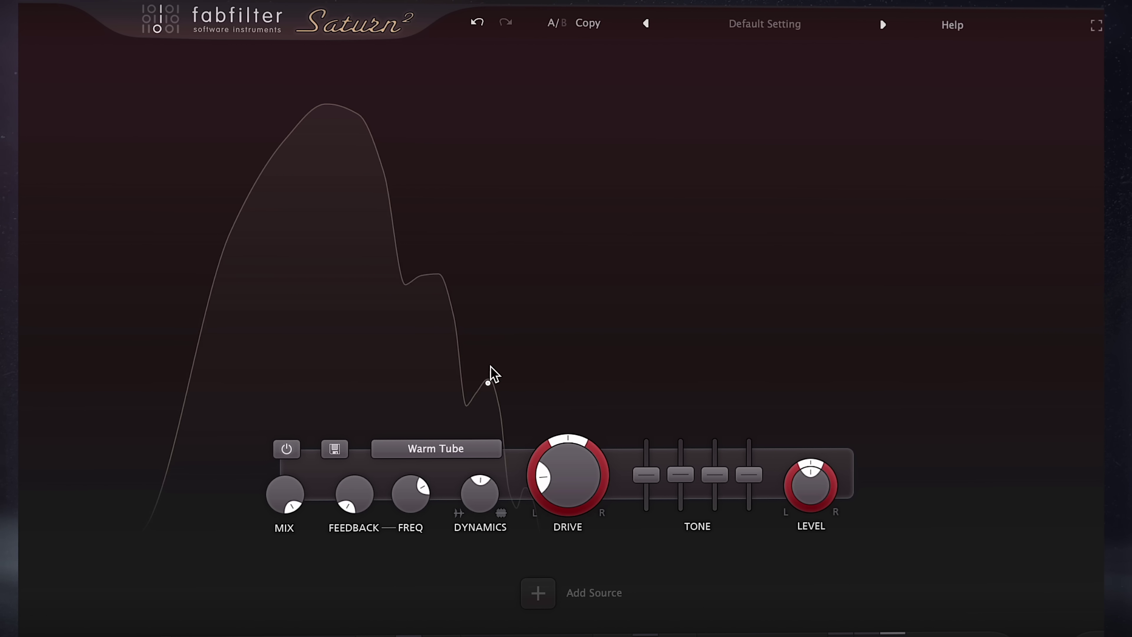
left_click(488, 382)
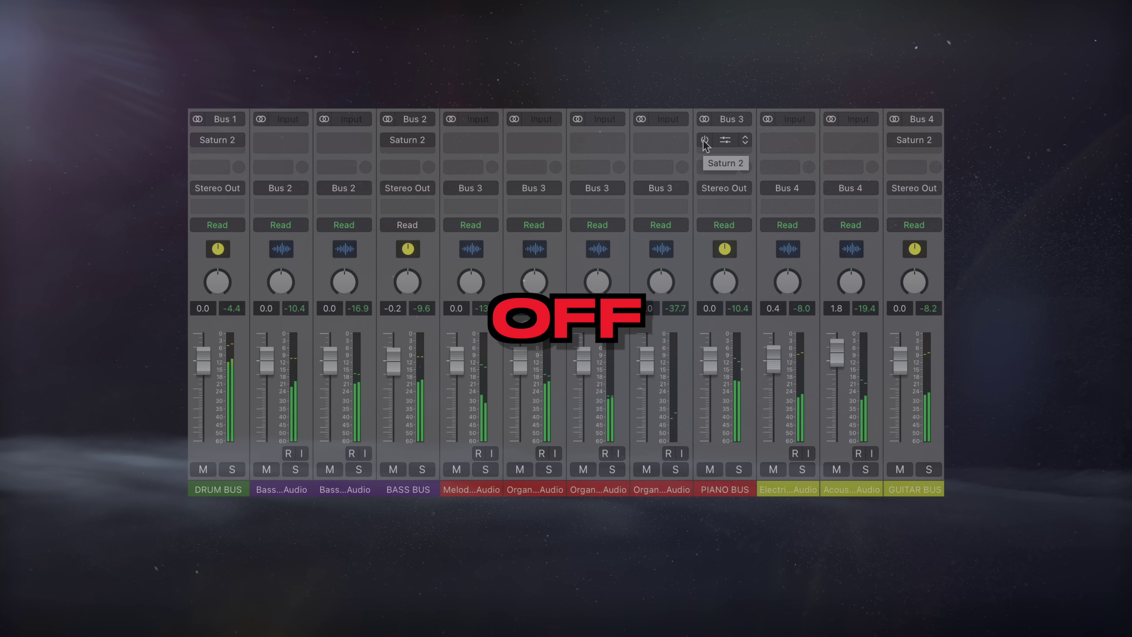
- Switch the Saturn 2 saturator on the piano bus back on
left_click(704, 140)
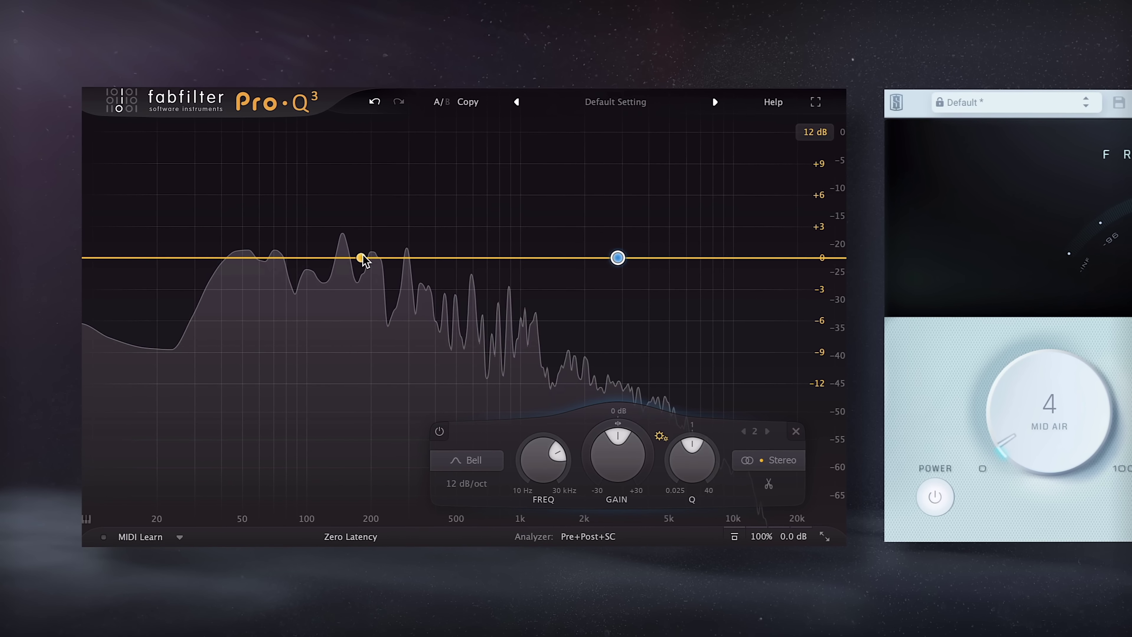
- Try gentle bell boosts near 180 Hz and 2.7 kHz, moving the upper one to about 3632 Hz at +1.55 dB
left_click_drag(362, 258, 365, 258)
left_click(620, 258)
left_click_drag(620, 258, 616, 244)
left_click_drag(365, 258, 362, 242)
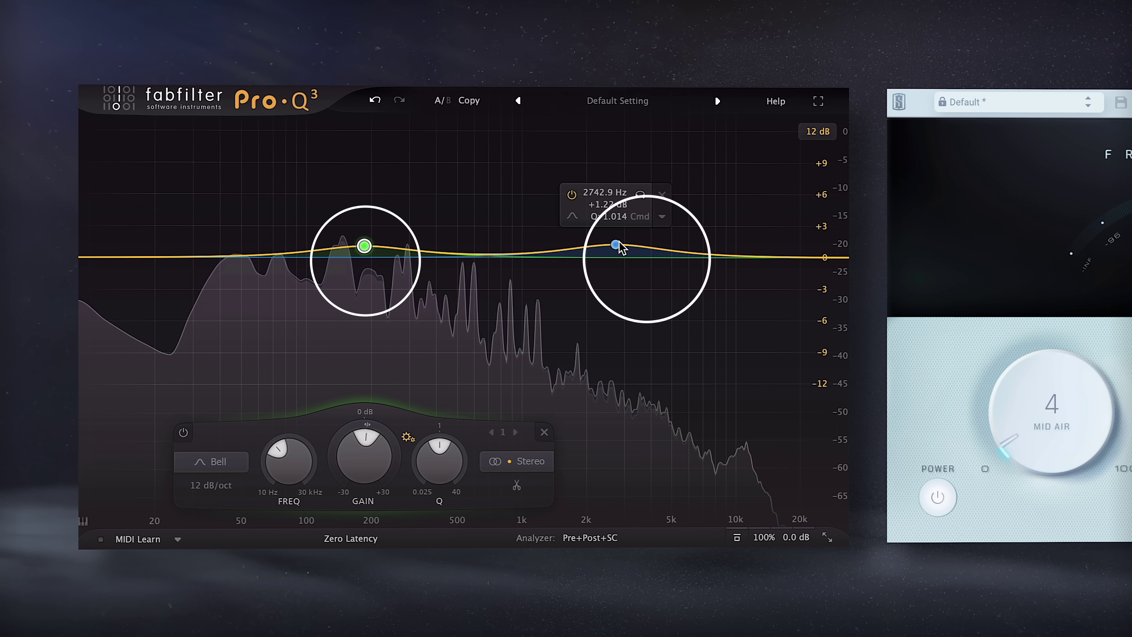
left_click_drag(616, 244, 642, 241)
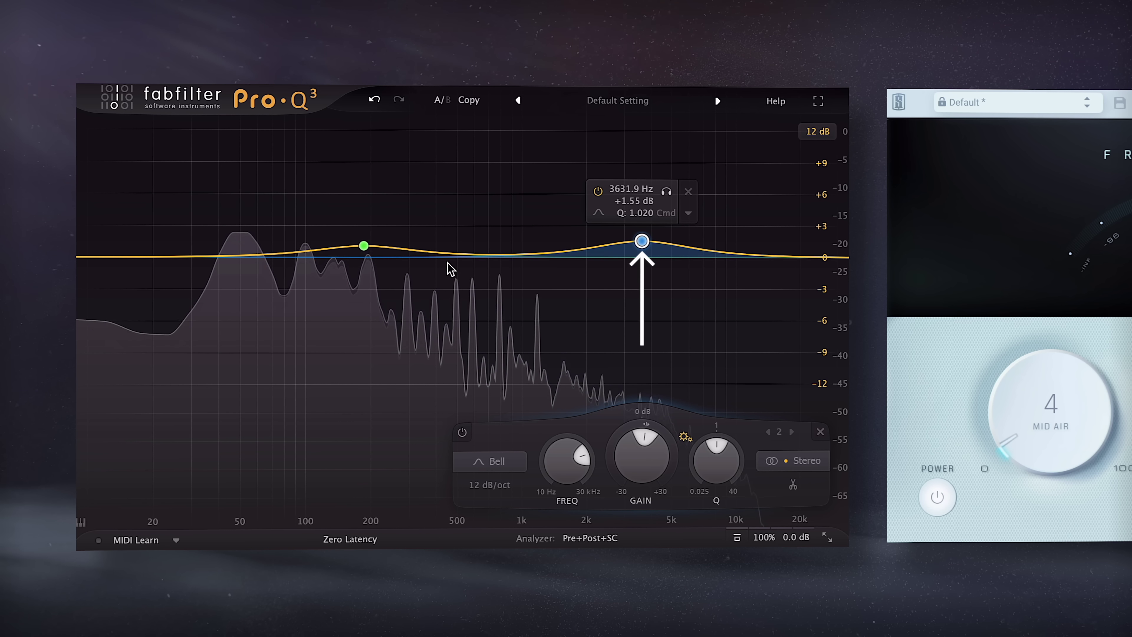
- Flatten the low bell boost and delete the 3.6 kHz band
left_click_drag(364, 246, 364, 258)
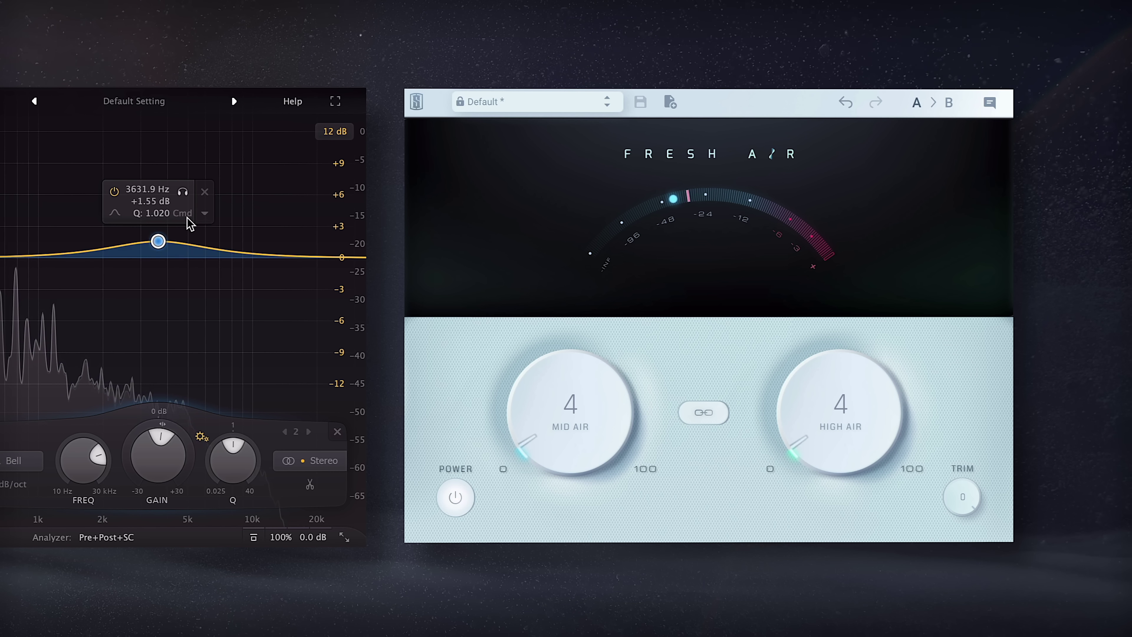
left_click(204, 192)
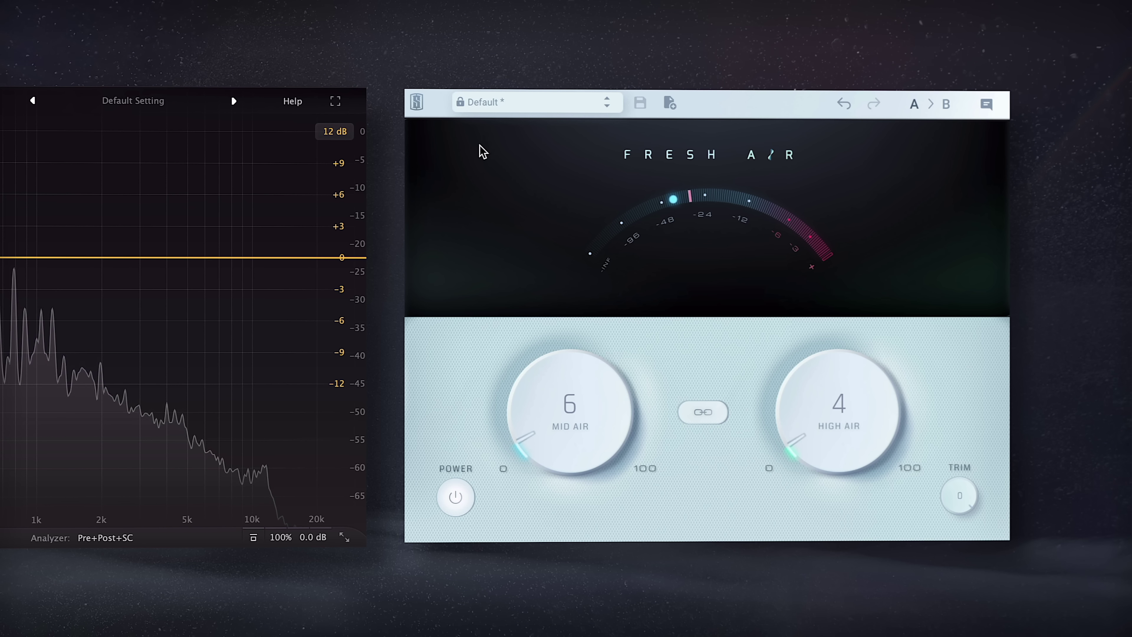
- Set Mid Air to 4 in Fresh Air and adjust the High Air amount
left_click_drag(548, 426, 548, 431)
left_click_drag(792, 447, 821, 435)
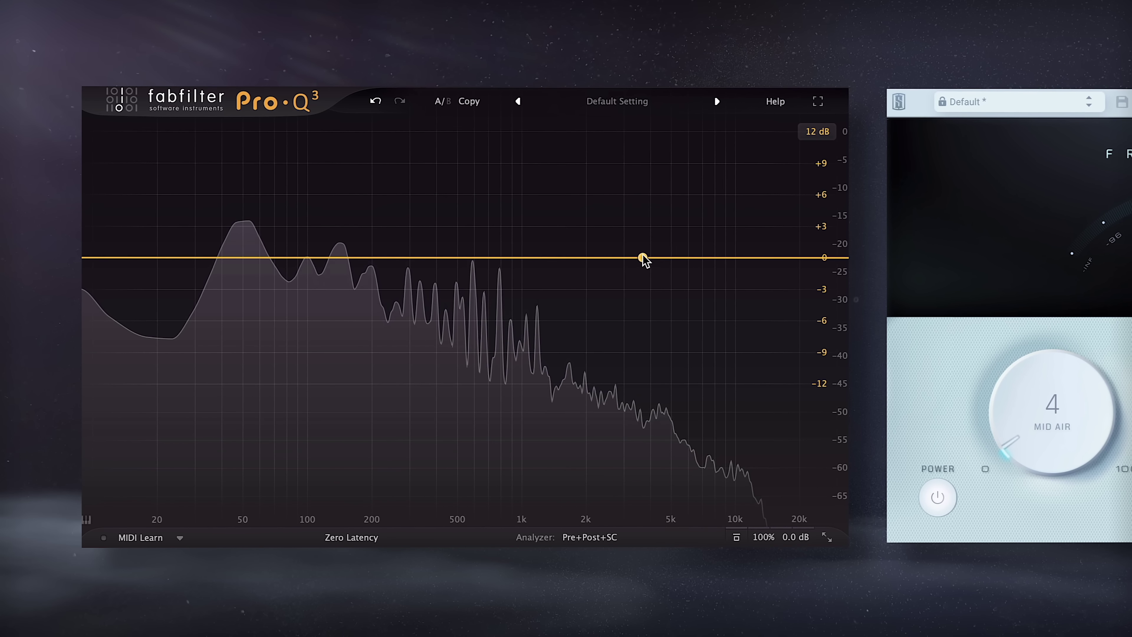
- Add a gentle bell boost of about +1.15 dB near 3464 Hz and solo the band to audition it
left_click(455, 270)
left_click_drag(642, 249, 631, 245)
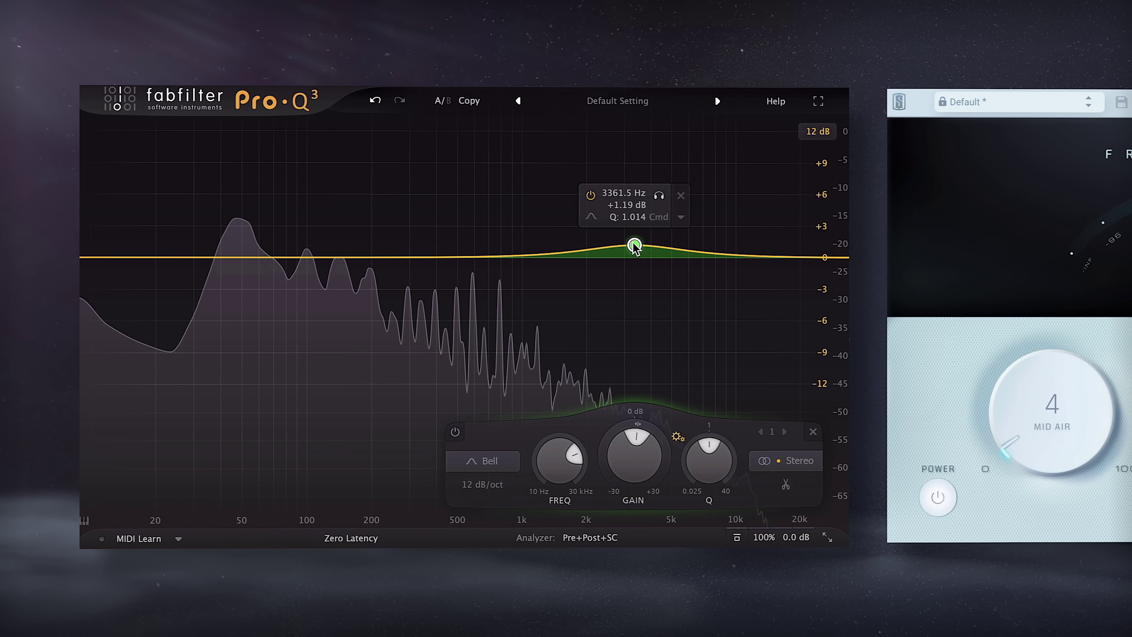
left_click(655, 196)
mouse_move(653, 193)
left_mouse_down()
mouse_move(641, 195)
mouse_move(660, 197)
left_mouse_up()
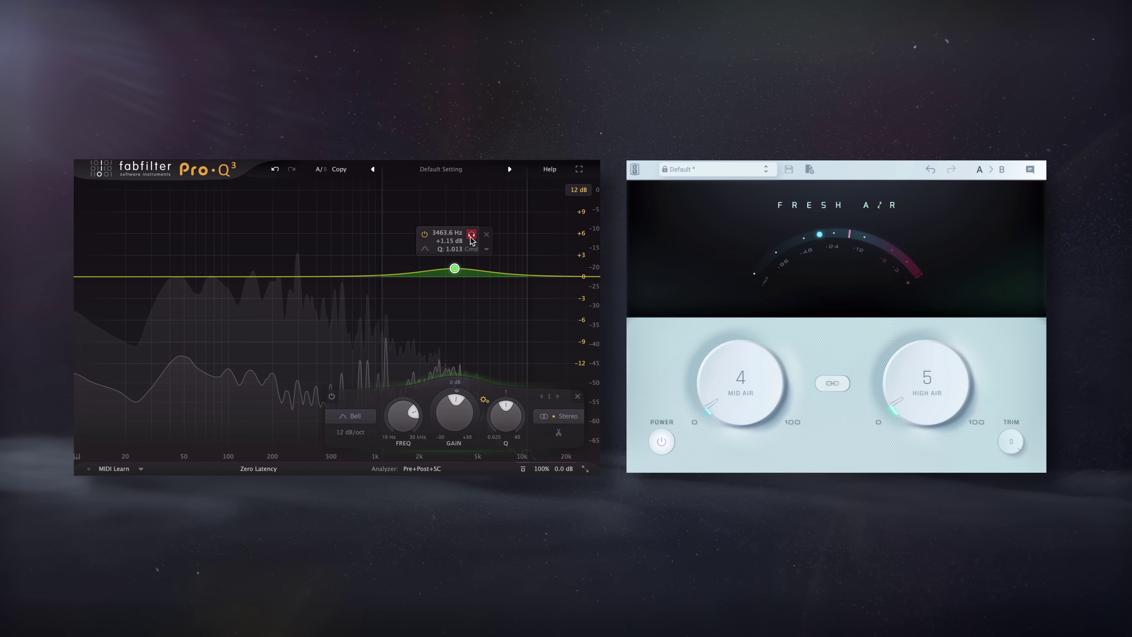
left_click_drag(472, 241, 470, 242)
left_click_drag(723, 404, 723, 403)
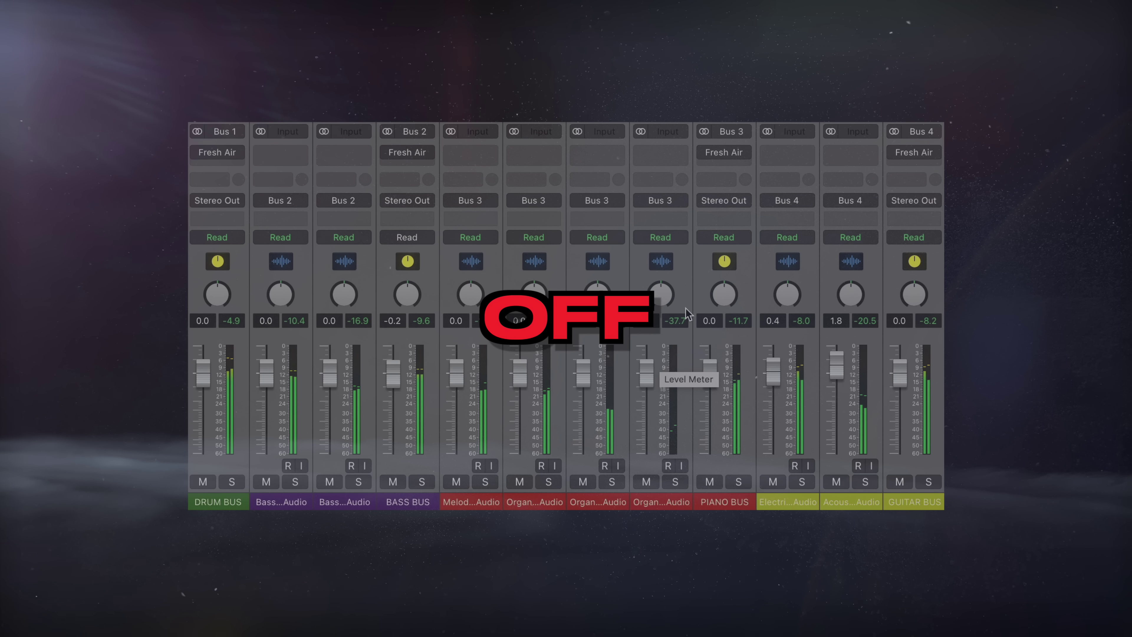
mouse_move(705, 153)
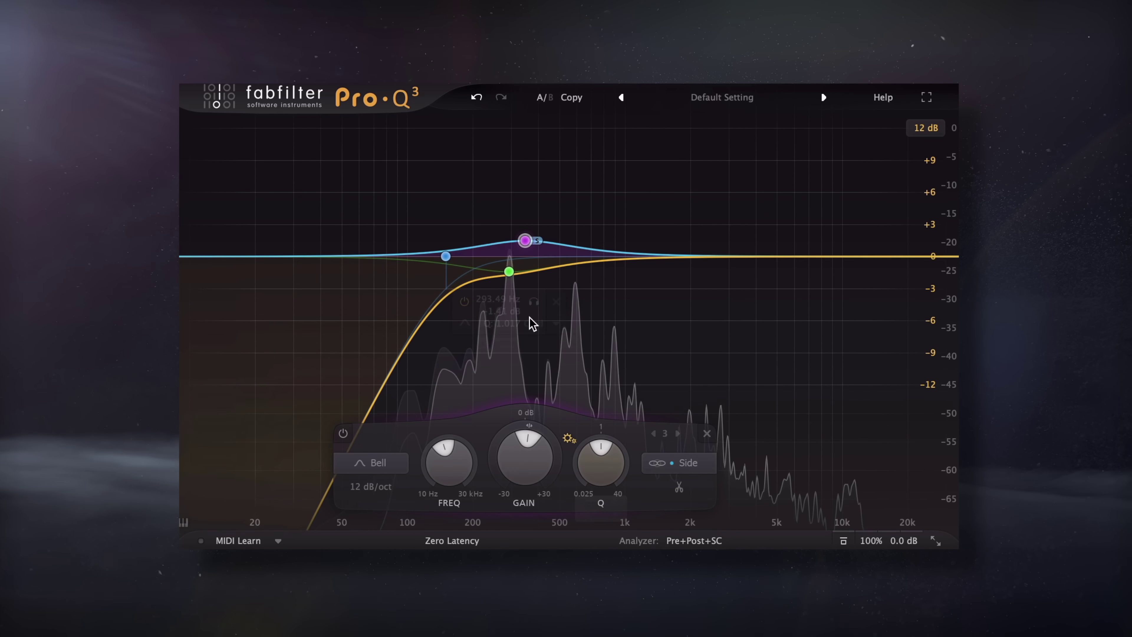
- Shape the stereo bell into a cut of about -1.3 dB near 260 Hz and raise the low-cut frequency slightly
left_click(508, 271)
left_click_drag(508, 272, 501, 217)
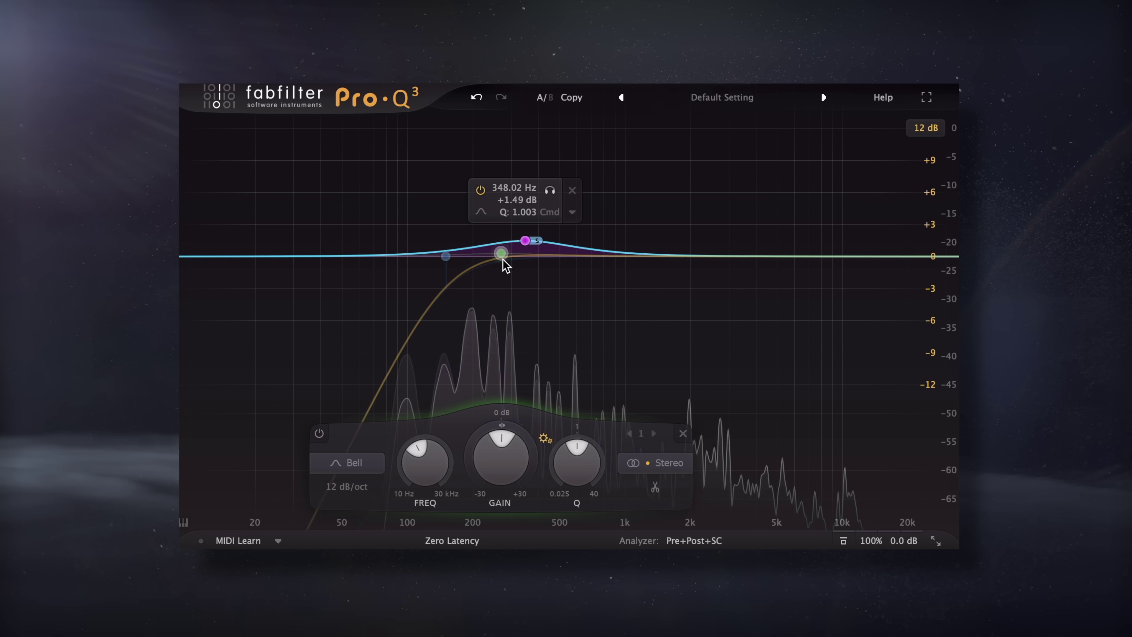
left_click_drag(503, 260, 504, 278)
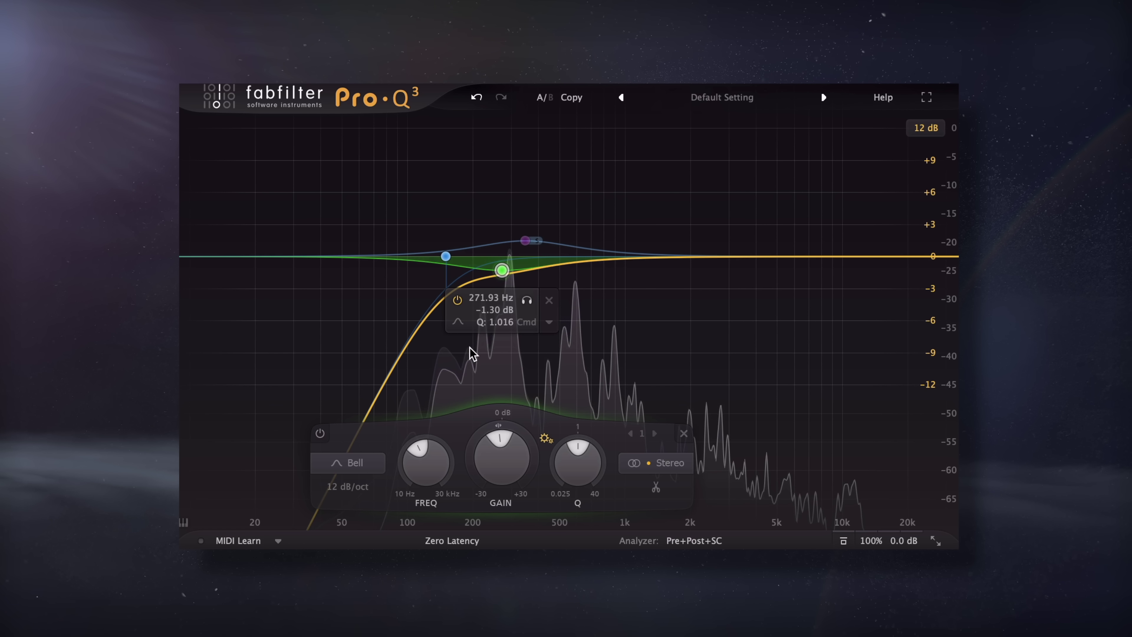
mouse_move(445, 256)
left_mouse_down()
mouse_move(502, 271)
mouse_move(453, 255)
left_mouse_up()
- Shift the Side bell boost to about 329 Hz at +1.64 dB and solo the band to audition it
left_click(525, 241)
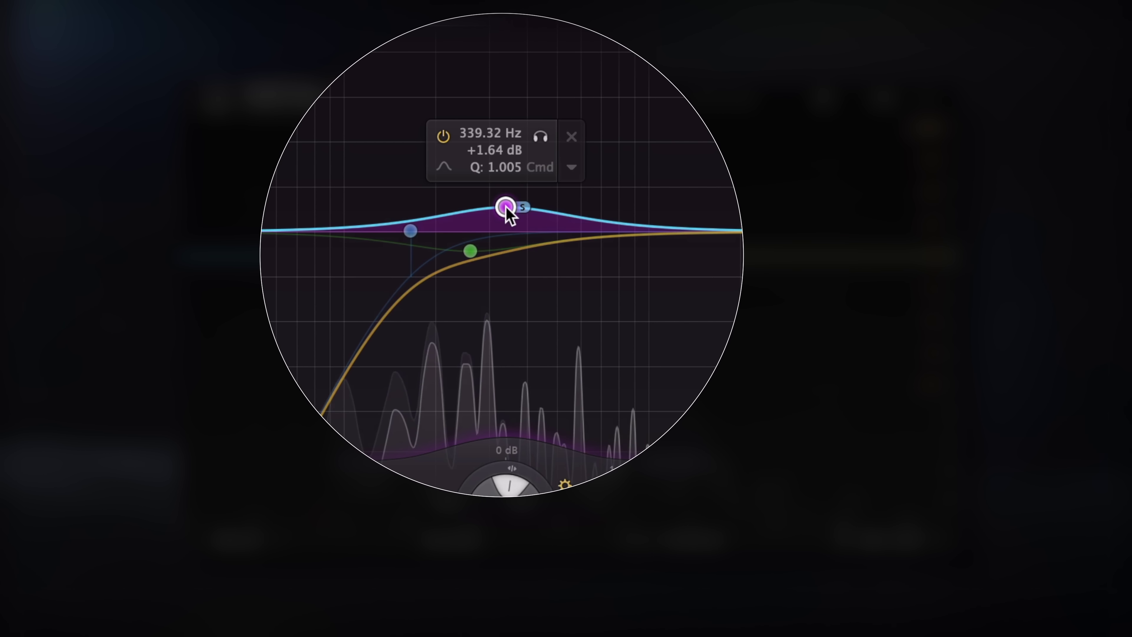
left_click_drag(523, 239, 514, 238)
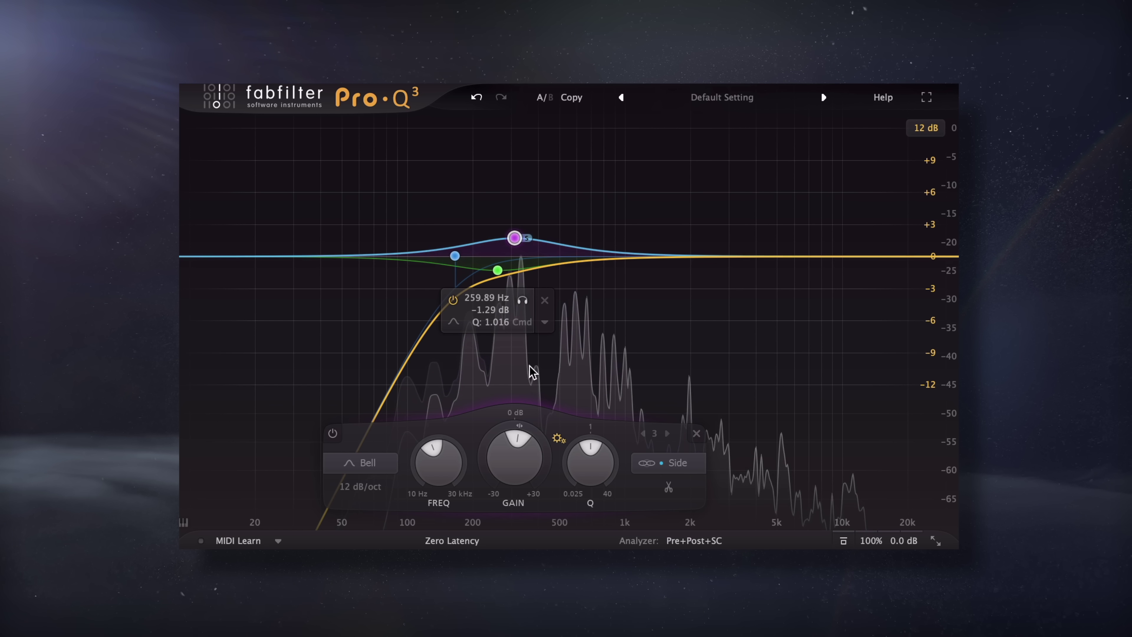
left_click_drag(516, 241, 522, 245)
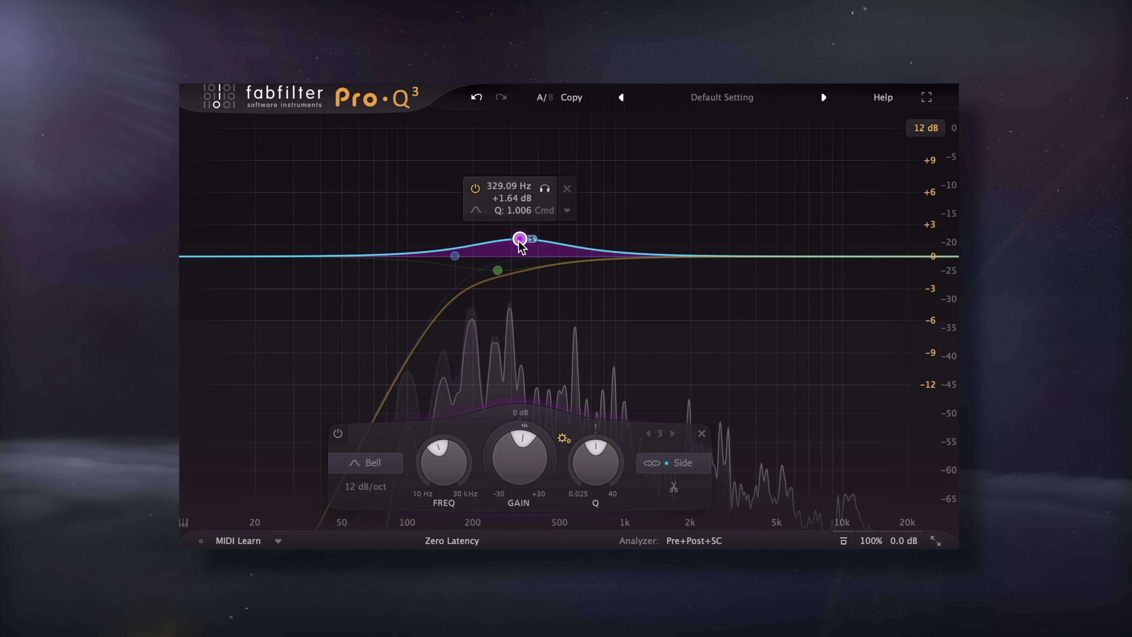
left_click_drag(544, 187, 553, 187)
left_click_drag(598, 462, 598, 459)
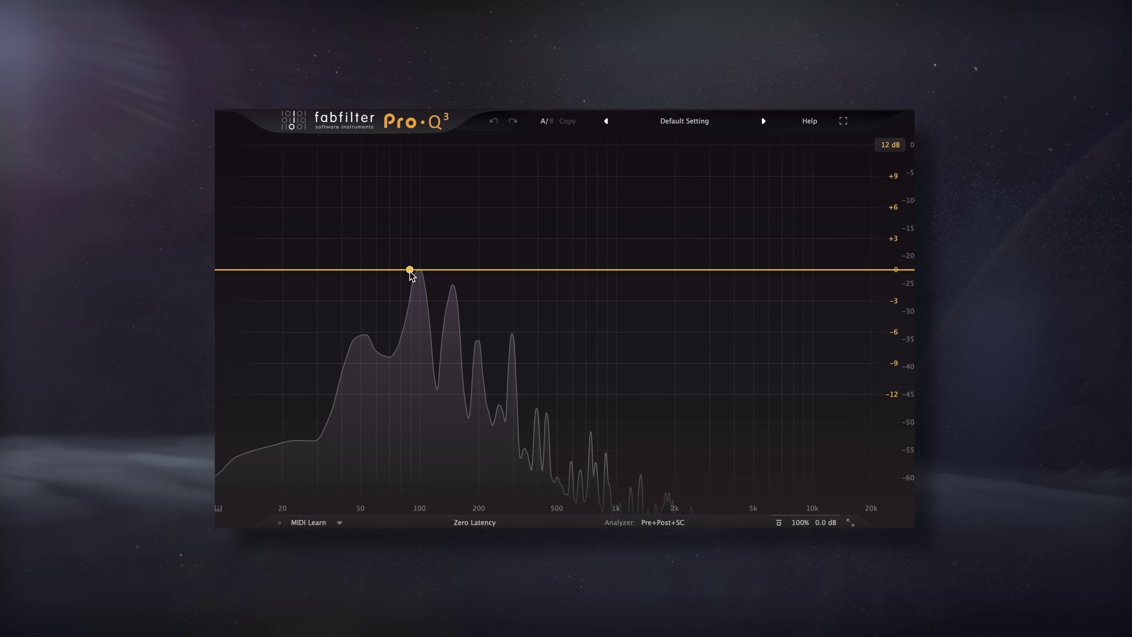
- Add an EQ band at about 88 Hz on the bass, set it to Side and change its shape to Low Cut
left_click(410, 270)
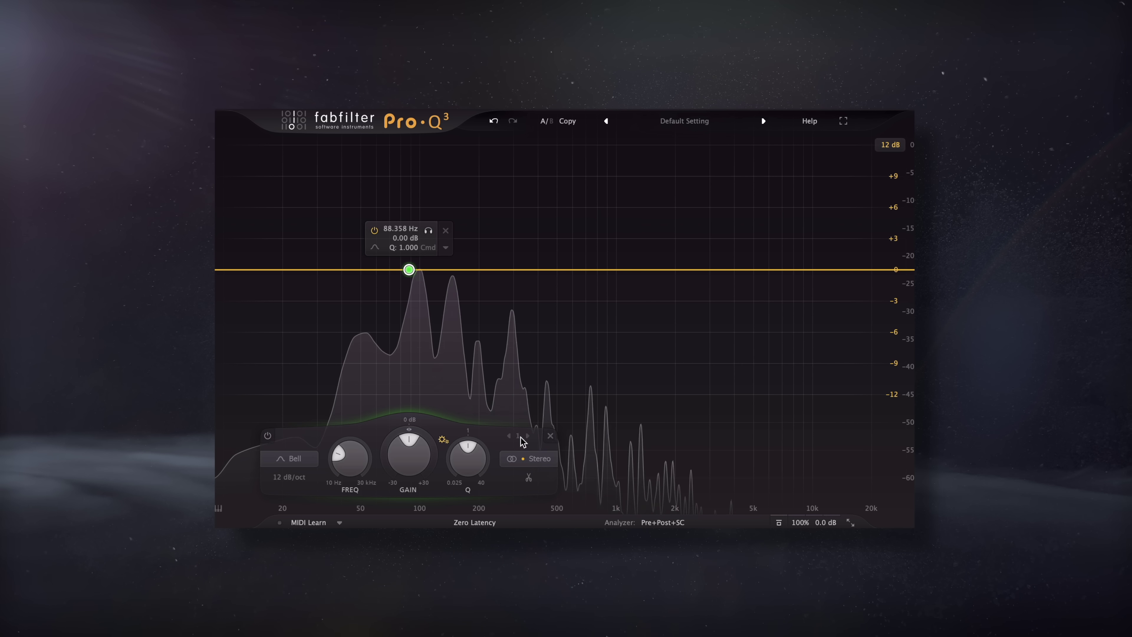
left_click(533, 459)
left_click(535, 448)
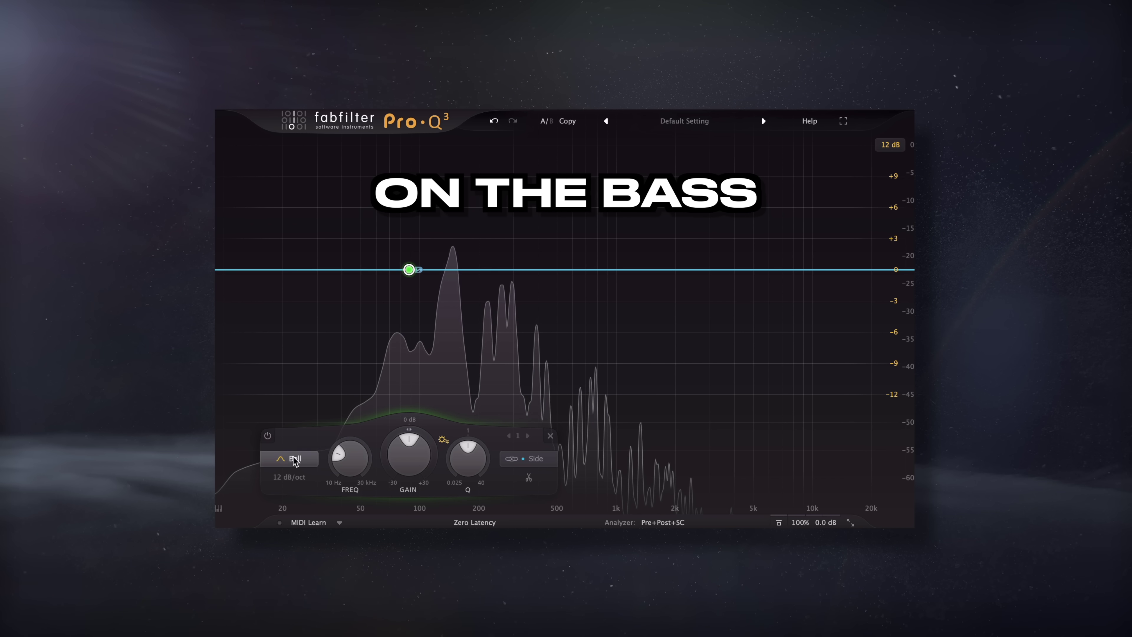
left_click(295, 459)
left_click(290, 357)
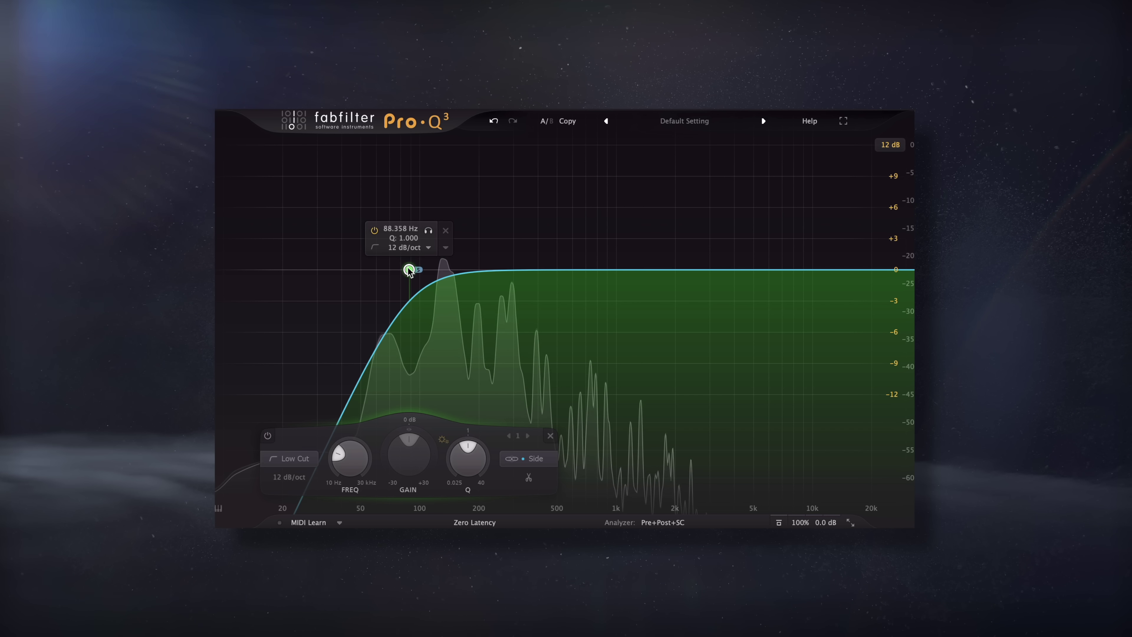
- Raise the bass's Side low cut to about 120 Hz while soloing the band to hear what it removes
left_click_drag(409, 270, 441, 270)
left_click(460, 230)
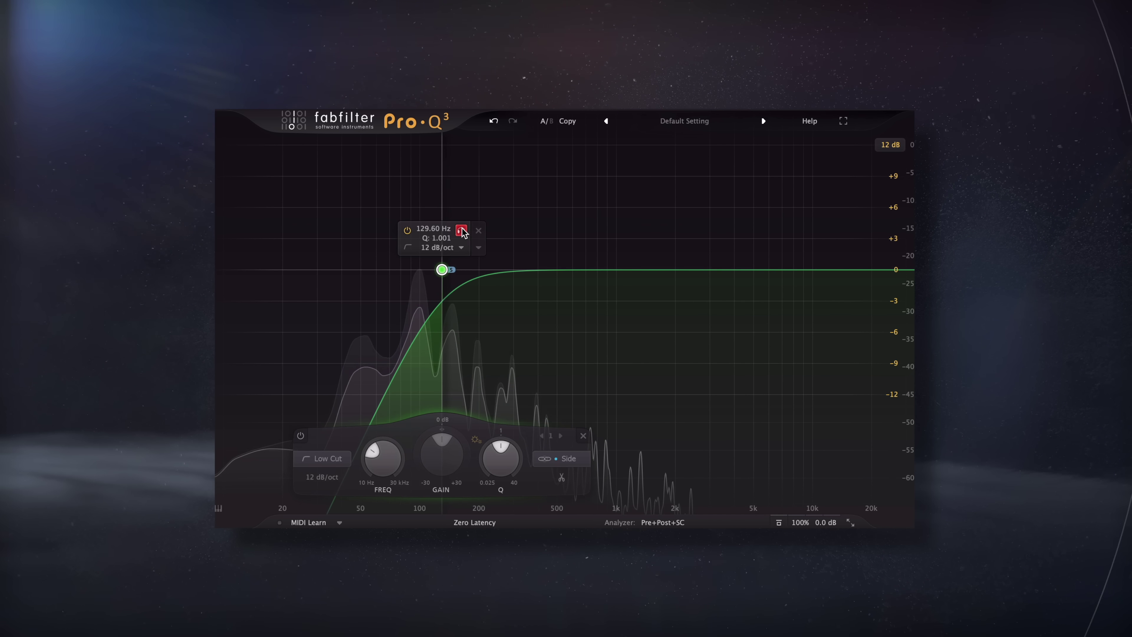
left_click_drag(461, 228, 454, 228)
left_click_drag(410, 193, 412, 192)
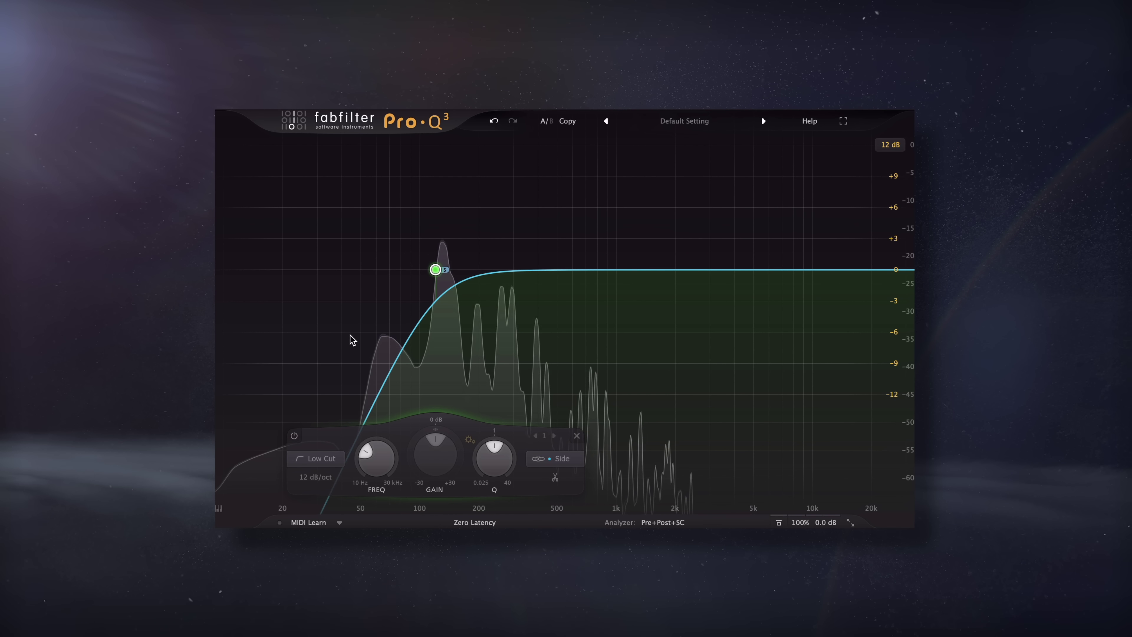
mouse_move(383, 250)
left_click_drag(413, 196, 415, 196)
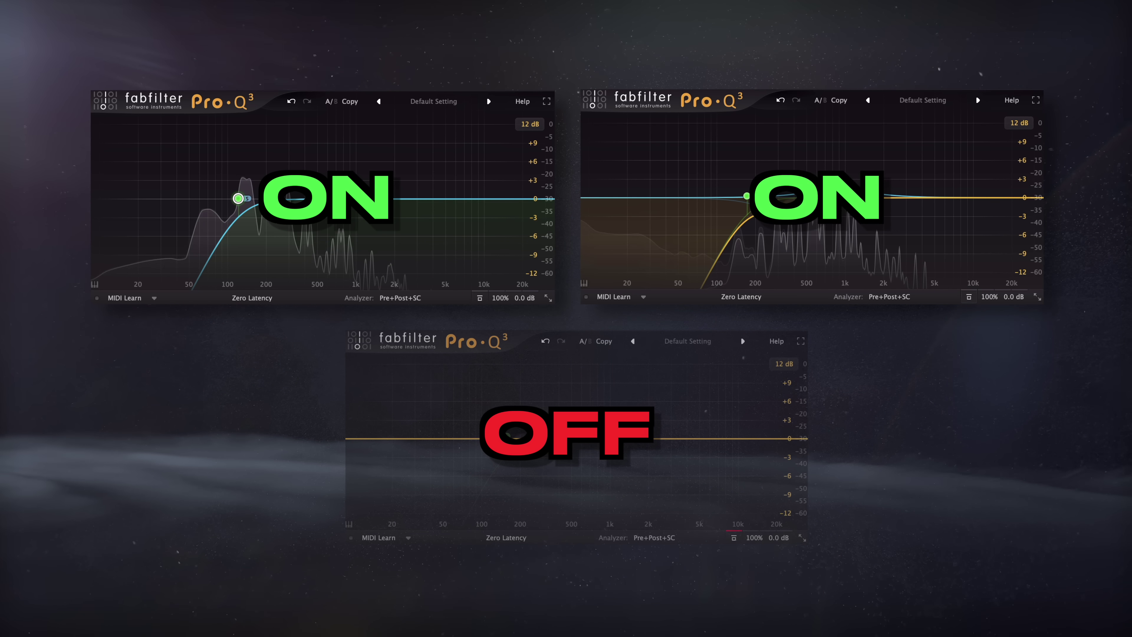
- Toggle the bypass of the third EQ to compare the mix with and without it
left_click(734, 538)
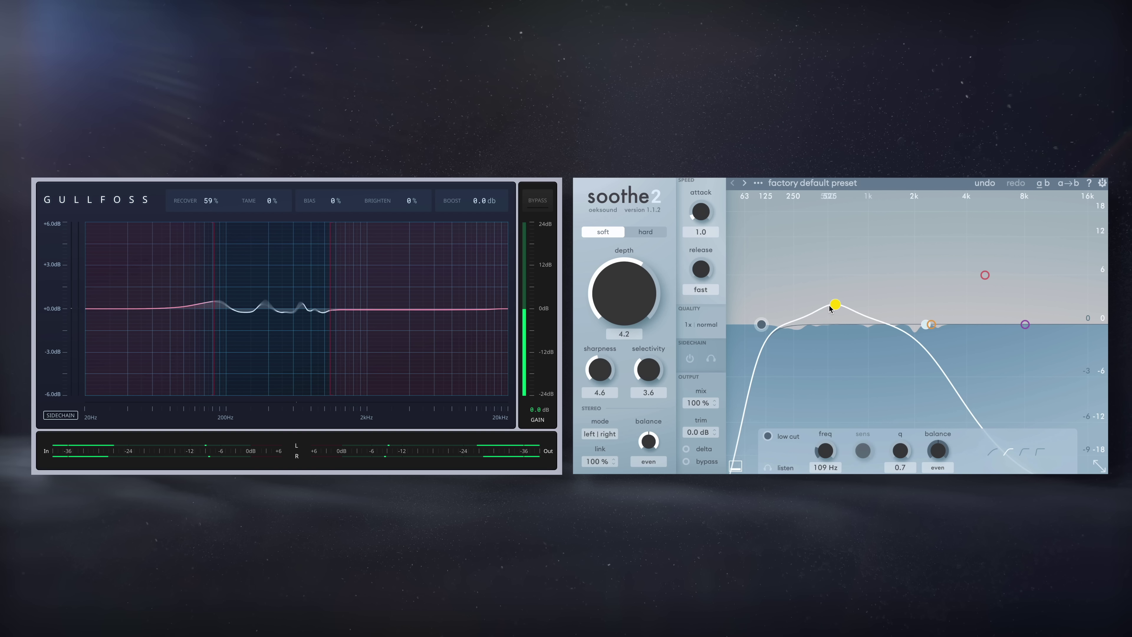
- Nudge soothe2's yellow band upward and widen Gullfoss's active range down to about 130 Hz and well above 2 kHz
left_click_drag(830, 309, 831, 302)
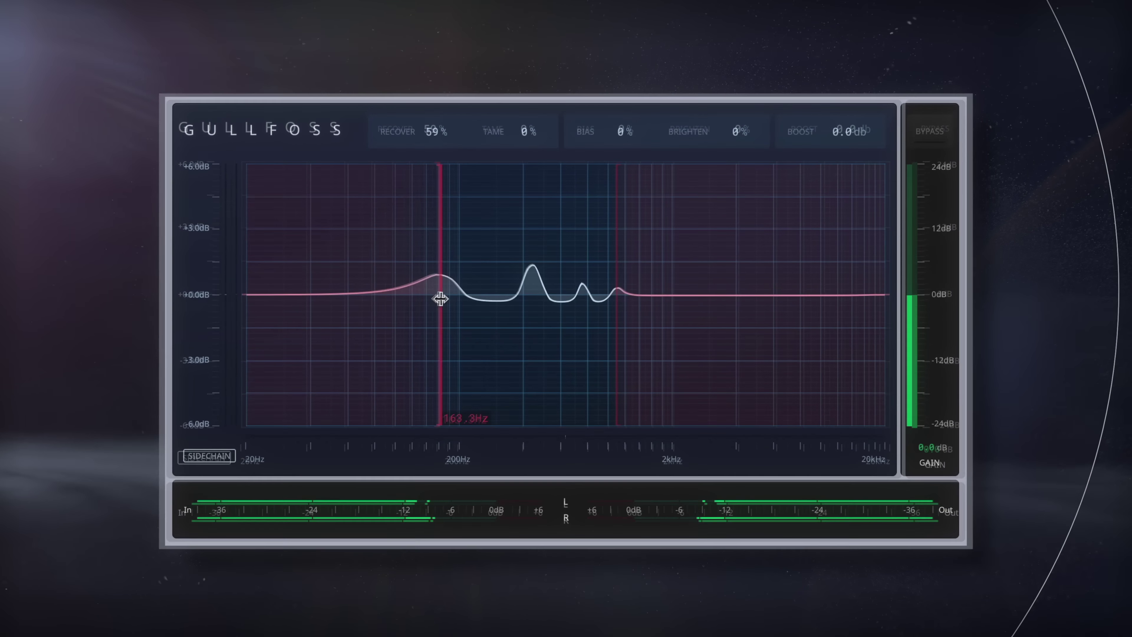
mouse_move(439, 298)
left_mouse_down()
mouse_move(297, 298)
mouse_move(463, 298)
left_mouse_up()
left_click_drag(611, 313, 816, 313)
mouse_move(462, 294)
left_mouse_down()
mouse_move(289, 295)
mouse_move(419, 294)
left_mouse_up()
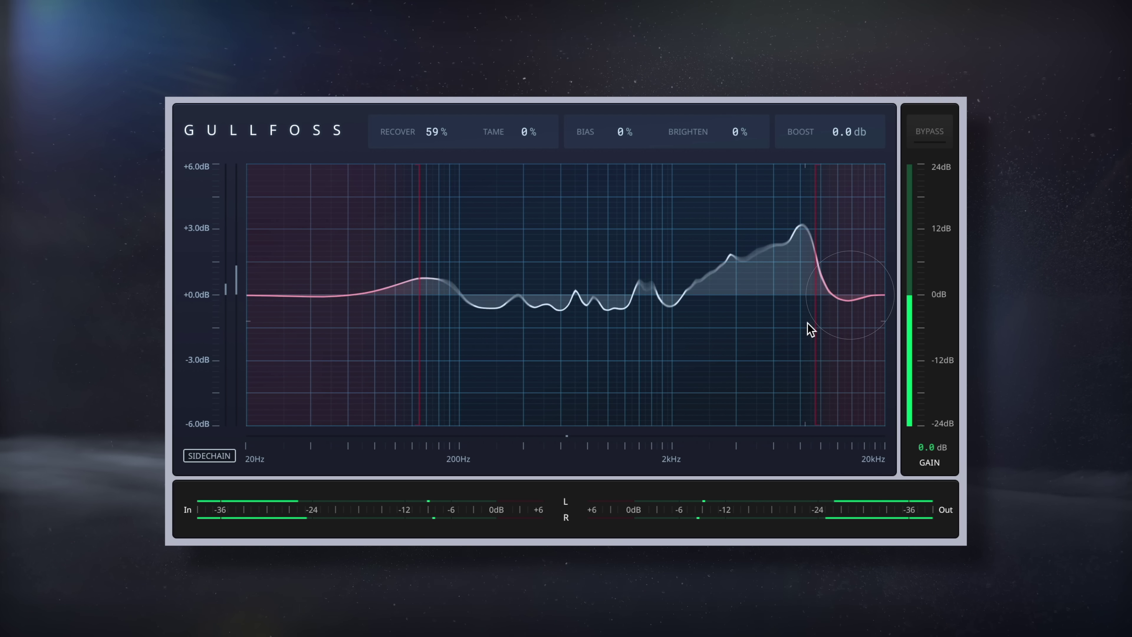
left_click_drag(811, 329, 801, 329)
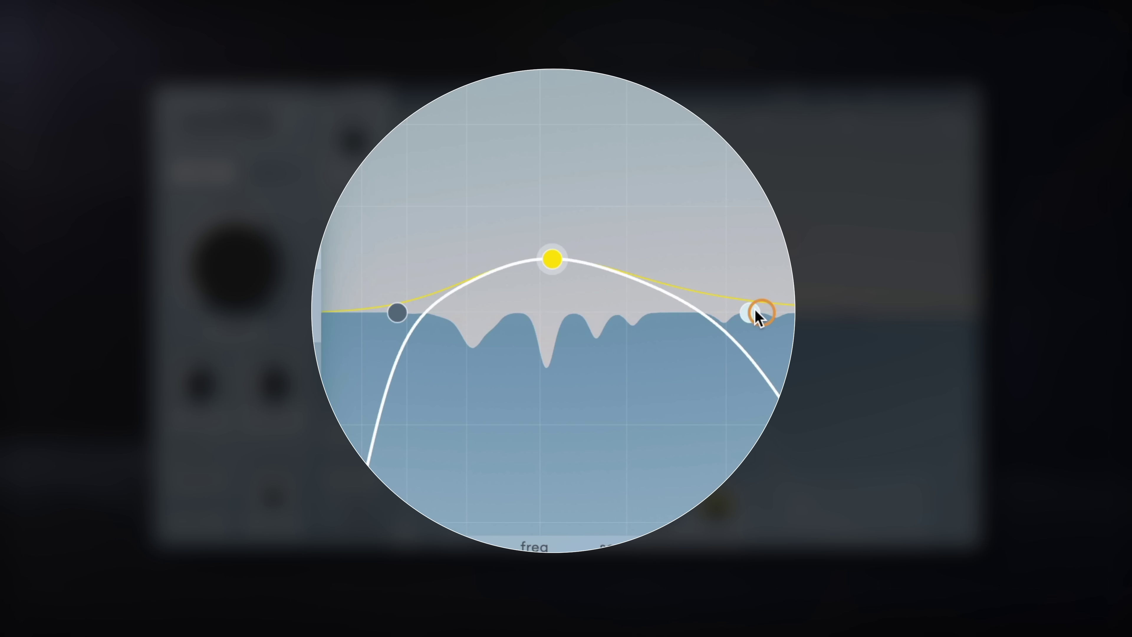
- Adjust soothe2's high and low cuts and set band 1 to 549 Hz with 3.9 dB sensitivity
left_click_drag(752, 312, 618, 308)
mouse_move(445, 314)
left_mouse_down()
mouse_move(463, 316)
mouse_move(451, 315)
left_mouse_up()
left_click_drag(557, 277, 557, 262)
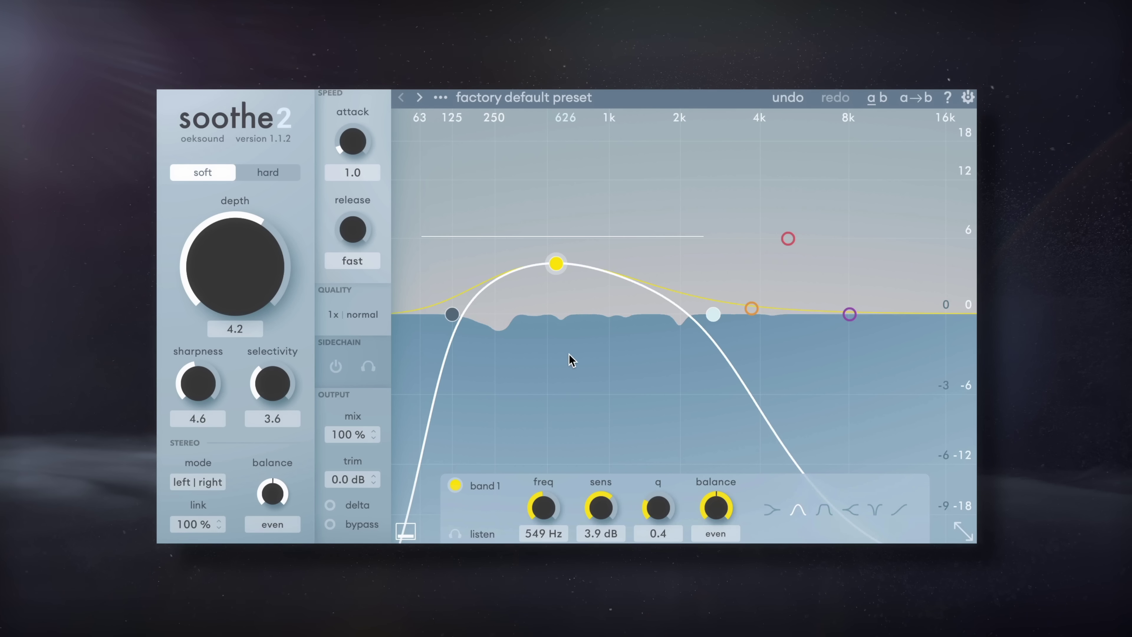
- Lower soothe2's depth to -1.8 and select the low-cut node
left_click_drag(246, 292, 242, 331)
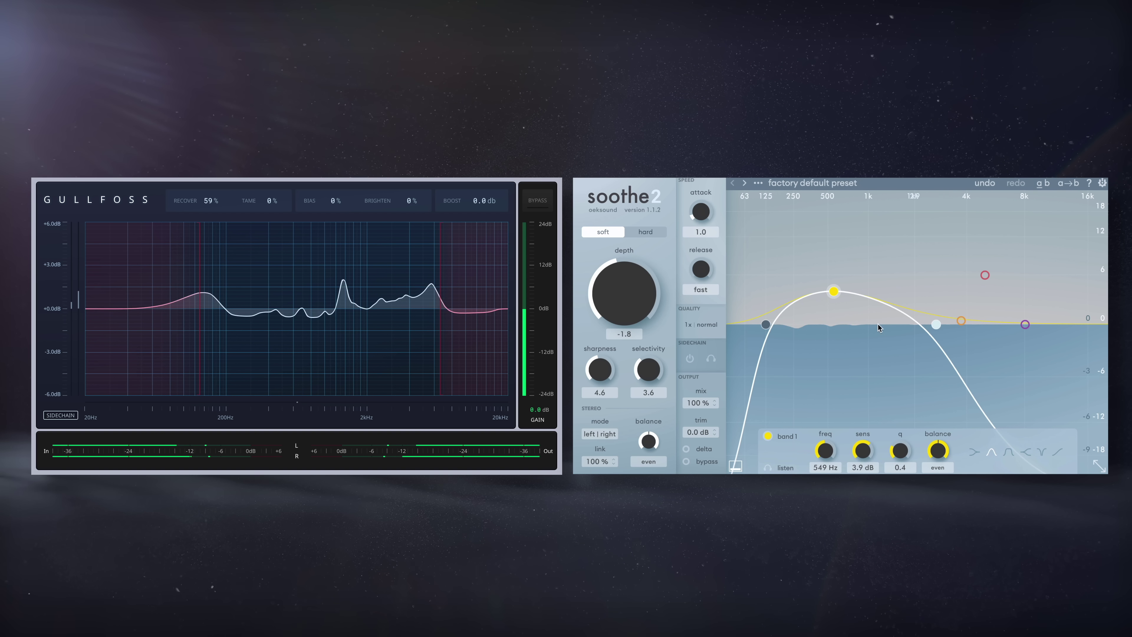
left_click(766, 325)
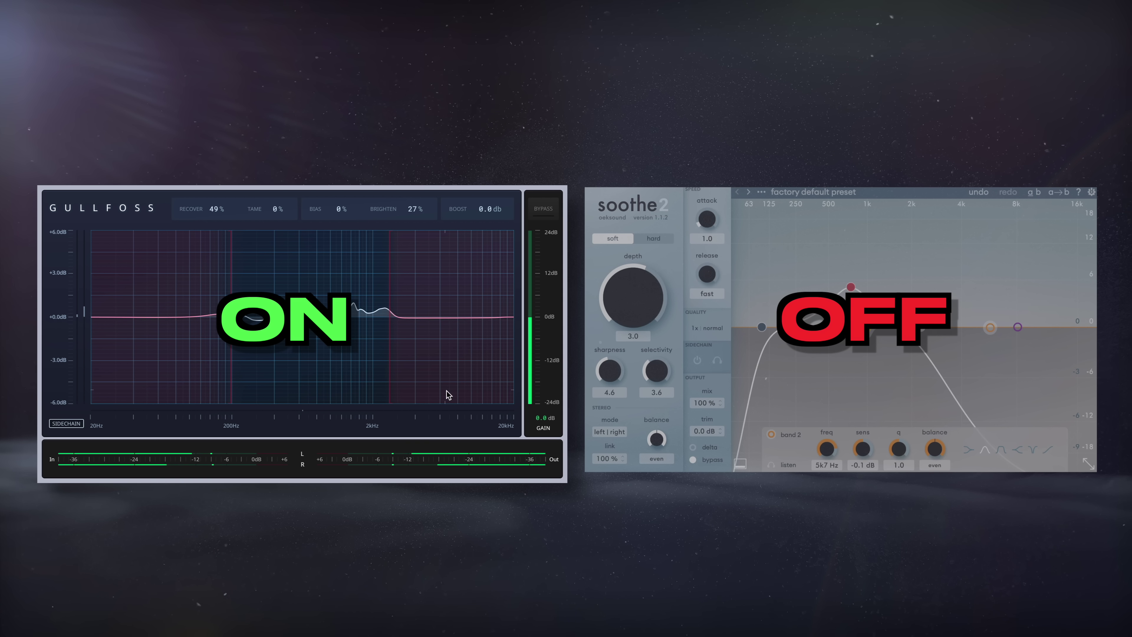
- Raise the upper limit of Gullfoss's active range to about 3.9 kHz
left_click_drag(392, 372, 405, 372)
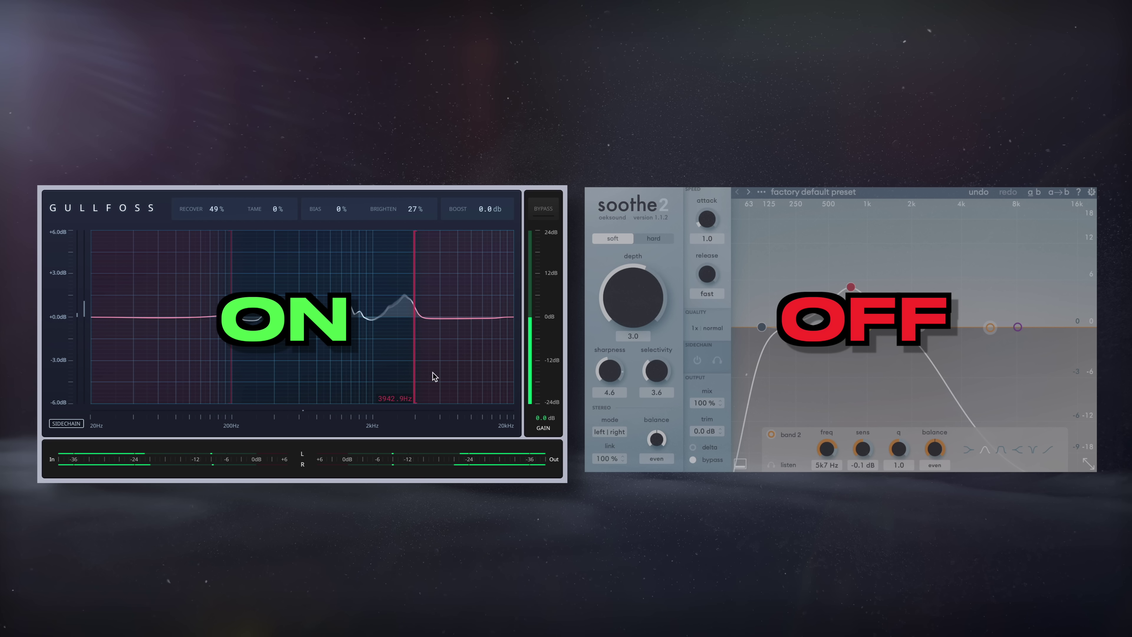
- Bypass Gullfoss and take soothe2 out of bypass to compare the two processors
left_click(543, 209)
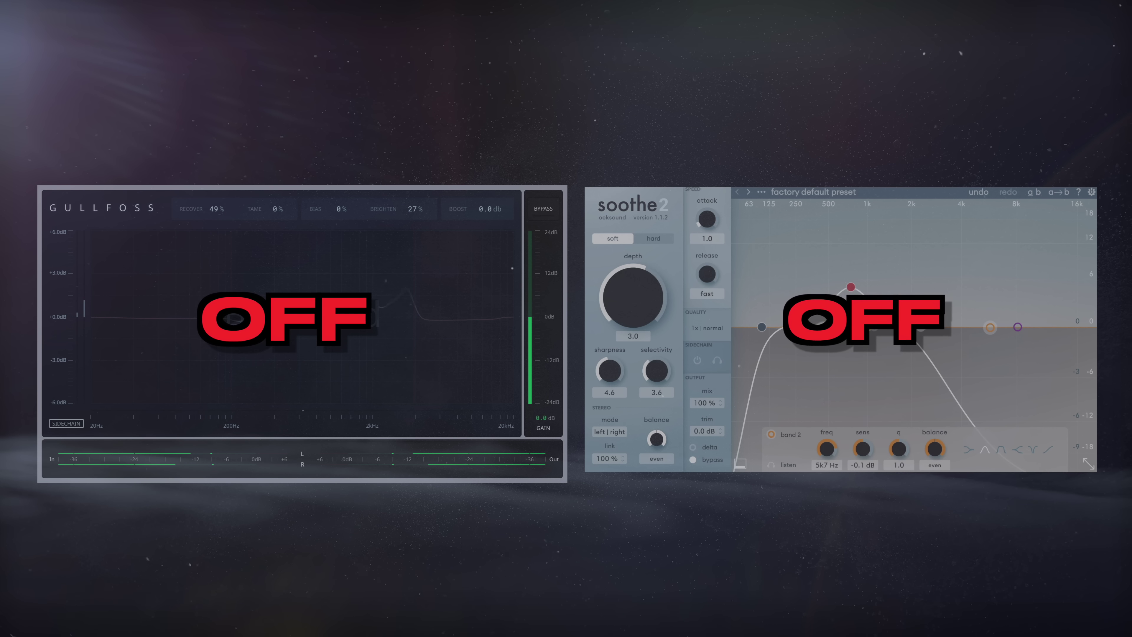
left_click(693, 459)
left_click(693, 460)
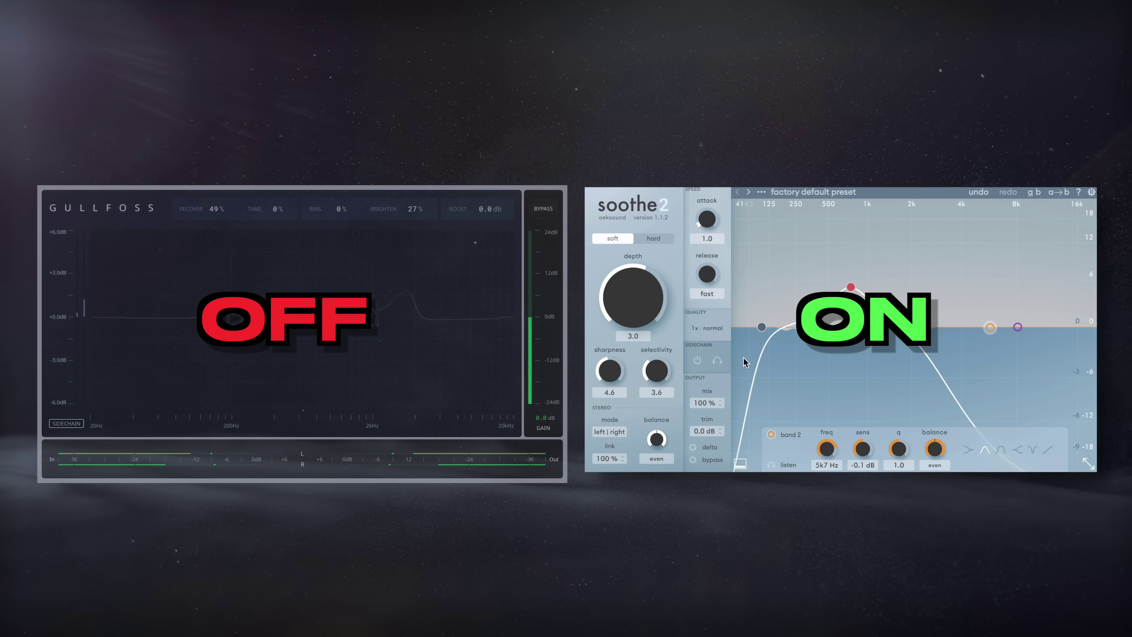